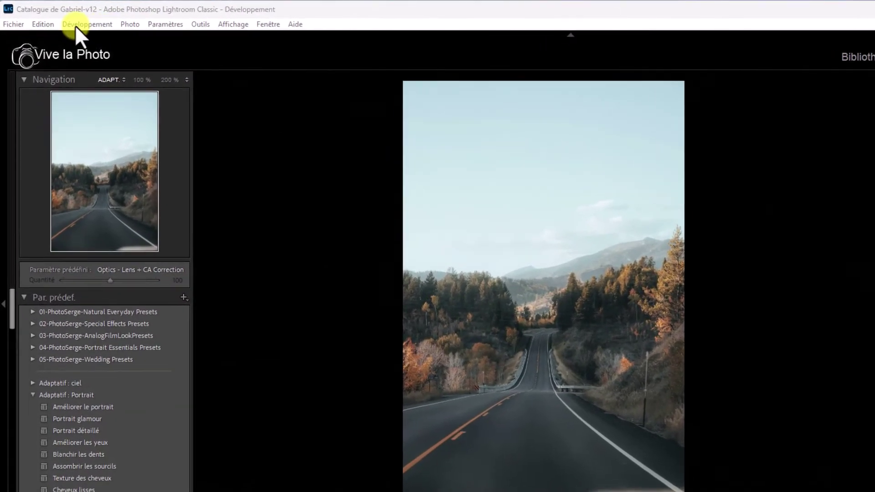
Enable the interface preference that swaps only the Develop module's left and right panel groups, and close the preferences.
{"action": "left_click", "coordinate": [42, 20]}
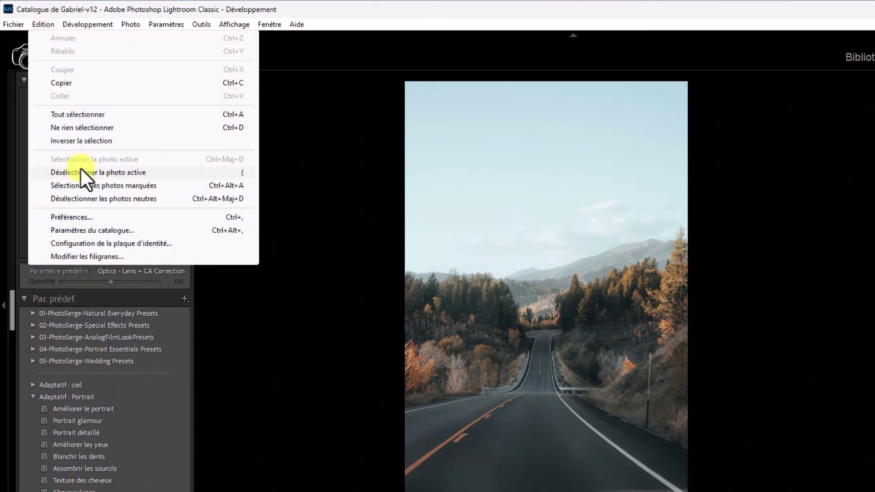
{"action": "left_click", "coordinate": [84, 218]}
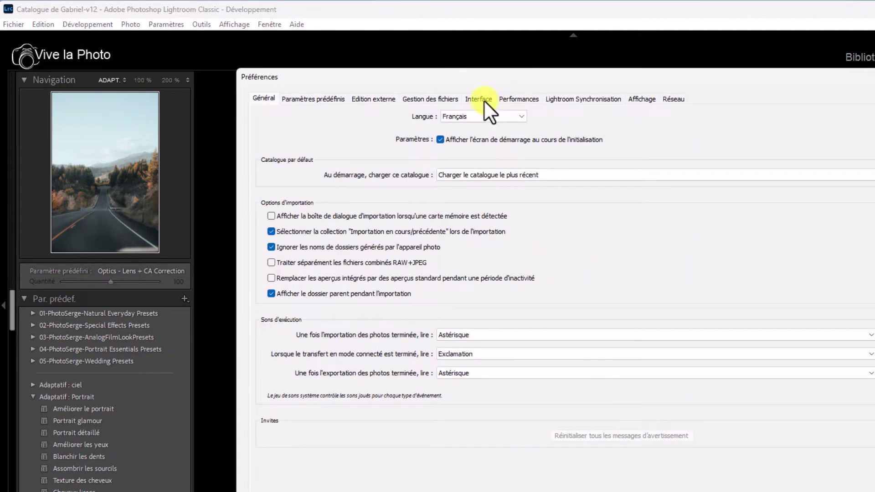
{"action": "left_click", "coordinate": [483, 100]}
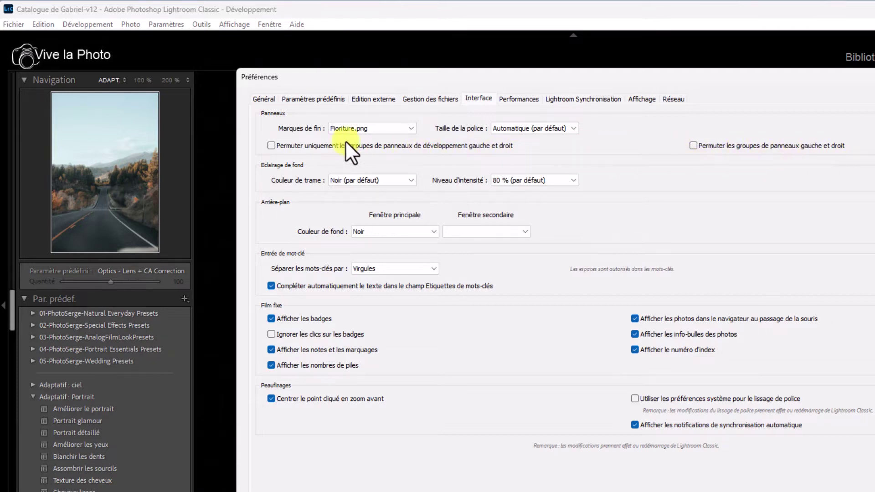
{"action": "left_click", "coordinate": [270, 144]}
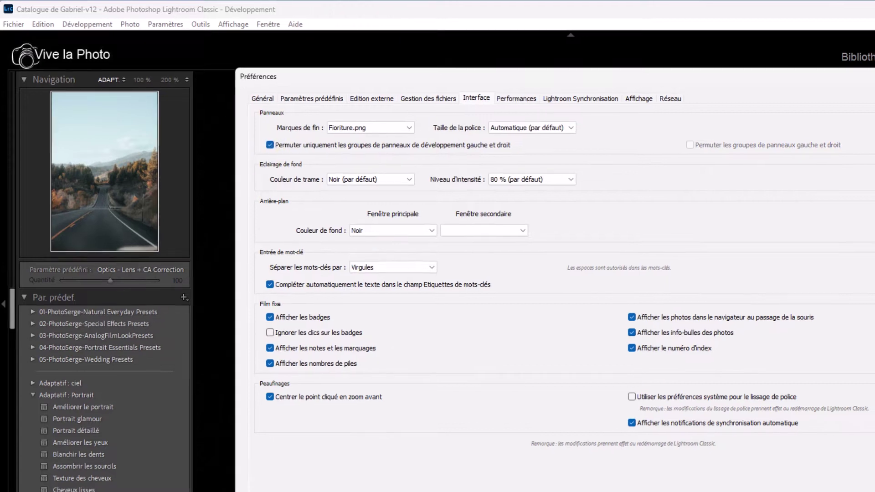
{"action": "key", "text": "Escape"}
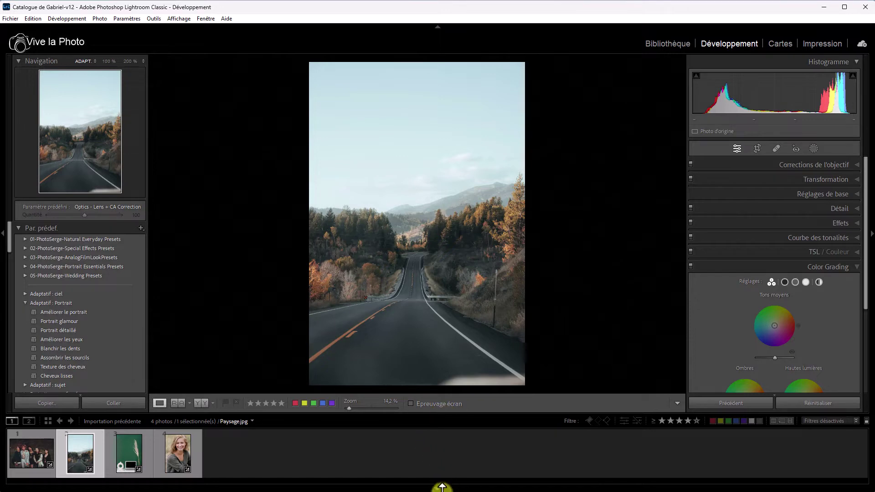
Hide the filmstrip and the navigation and presets panel group to enlarge the landscape photo.
{"action": "left_click", "coordinate": [437, 489]}
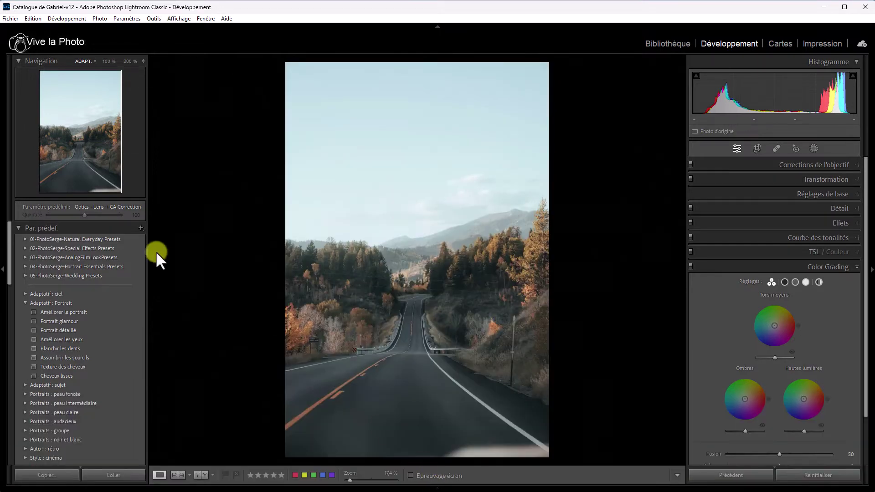
{"action": "left_click", "coordinate": [3, 269]}
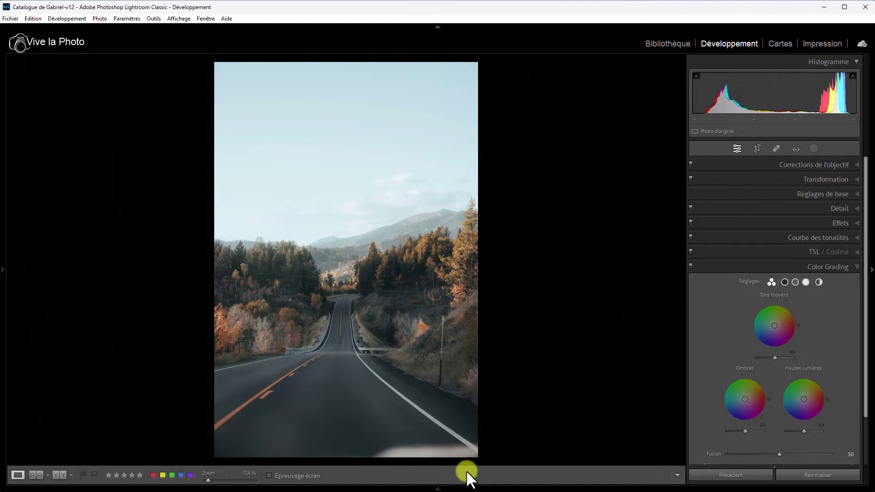
Remove the roadside pole and the bright blur at the bottom of the road with content-aware Remove at size 78.
{"action": "left_click", "coordinate": [776, 148]}
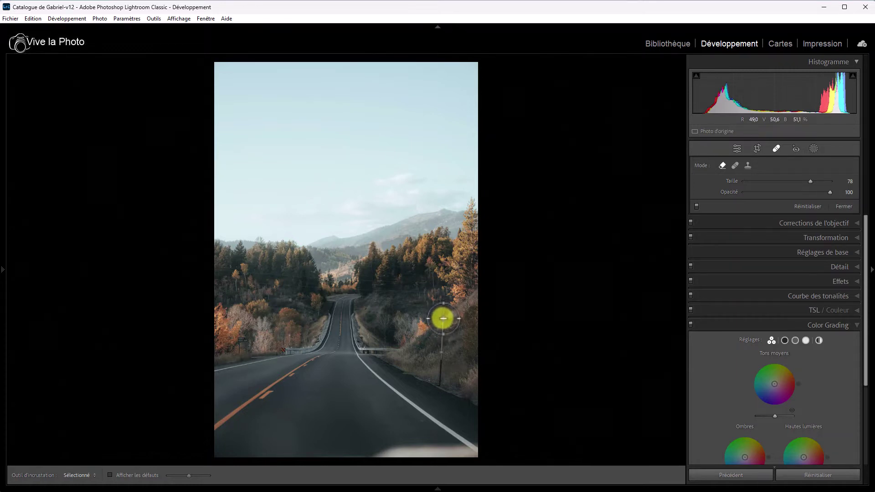
{"action": "left_click_drag", "start_coordinate": [443, 318], "coordinate": [439, 382]}
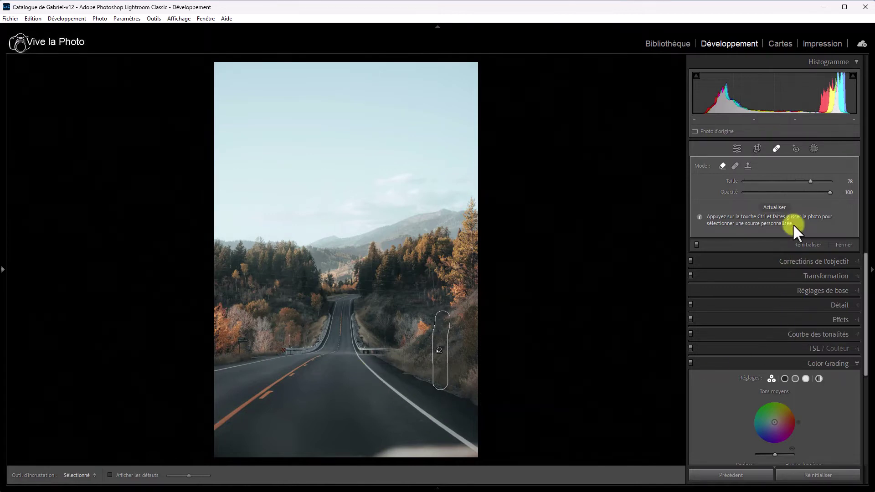
{"action": "left_click", "coordinate": [735, 149]}
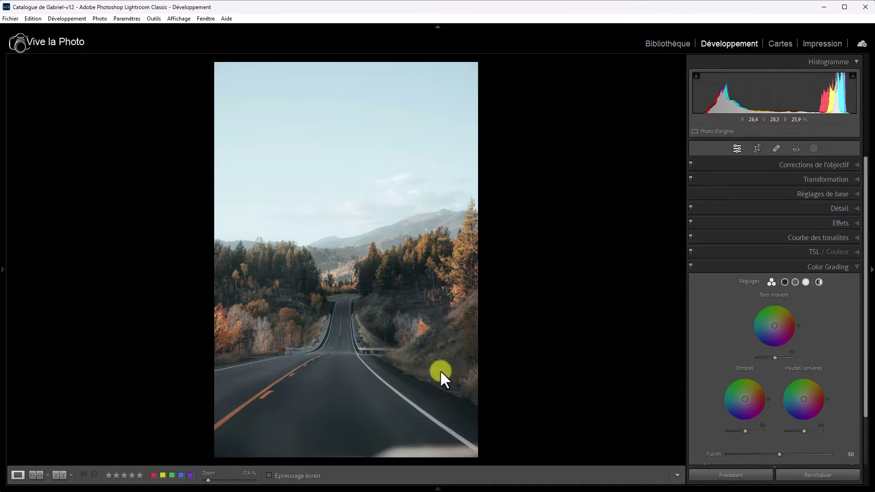
{"action": "left_click", "coordinate": [777, 146]}
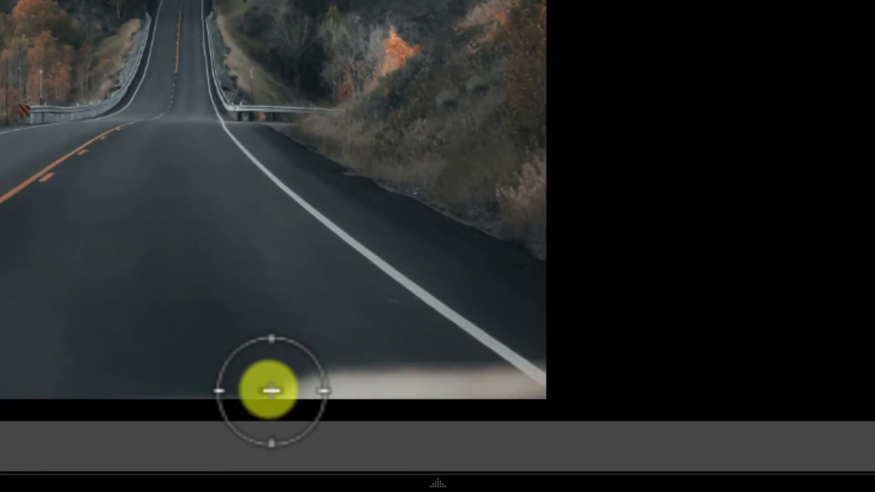
{"action": "mouse_move", "coordinate": [272, 390]}
{"action": "left_mouse_down"}
{"action": "mouse_move", "coordinate": [379, 377]}
{"action": "mouse_move", "coordinate": [497, 386]}
{"action": "mouse_move", "coordinate": [538, 372]}
{"action": "mouse_move", "coordinate": [461, 370]}
{"action": "mouse_move", "coordinate": [331, 395]}
{"action": "left_mouse_up"}
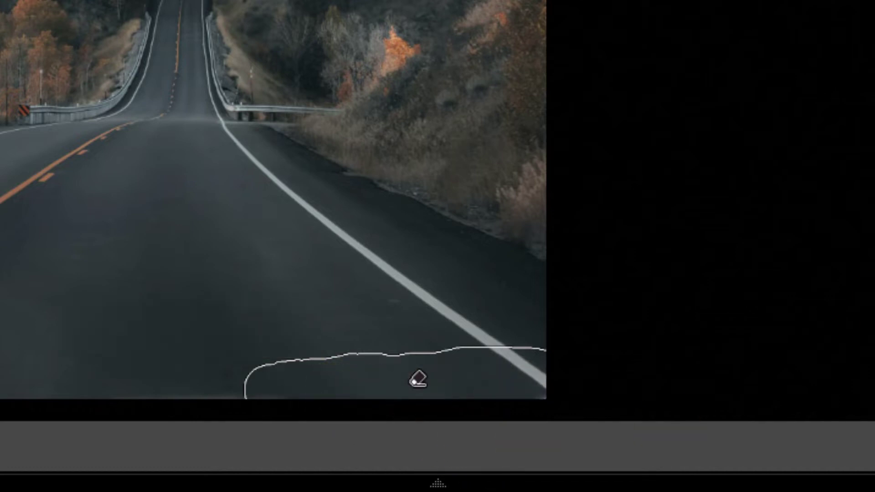
{"action": "key", "text": "q"}
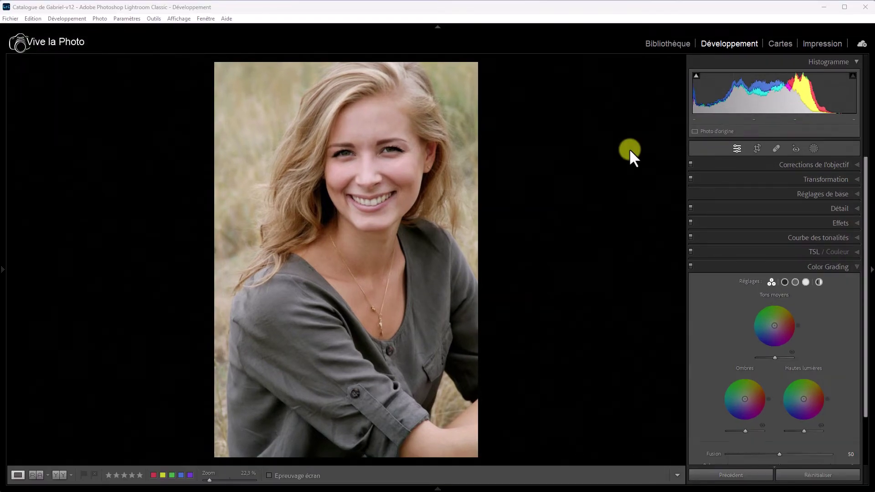
Create one combined person mask on the portrait covering only the teeth (Dents) and hair (Cheveux).
{"action": "left_click", "coordinate": [813, 146]}
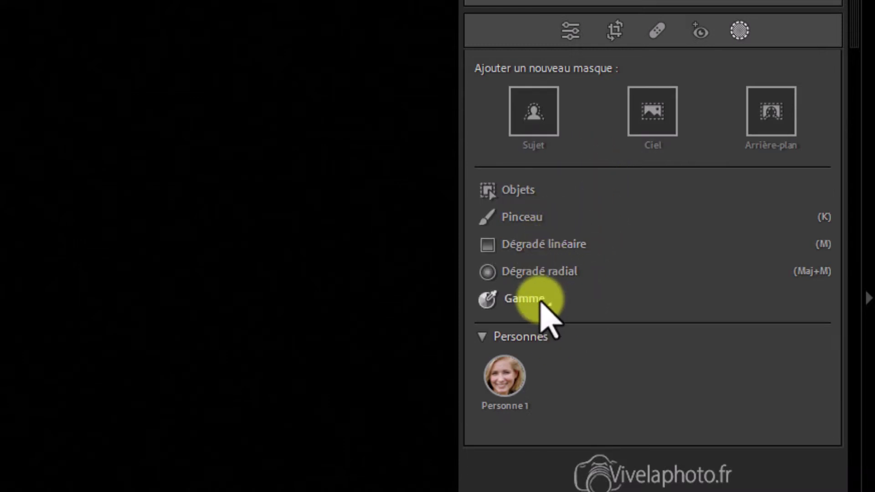
{"action": "mouse_move", "coordinate": [551, 307]}
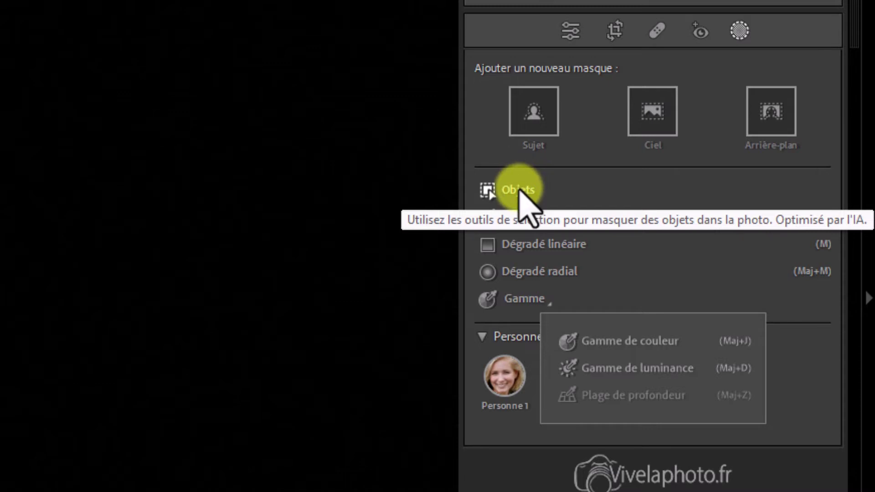
{"action": "left_click", "coordinate": [531, 360]}
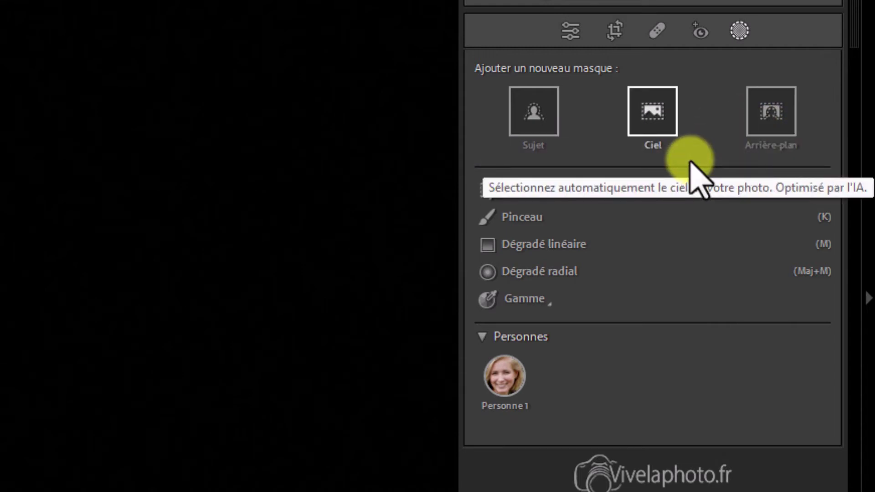
{"action": "left_click", "coordinate": [533, 115]}
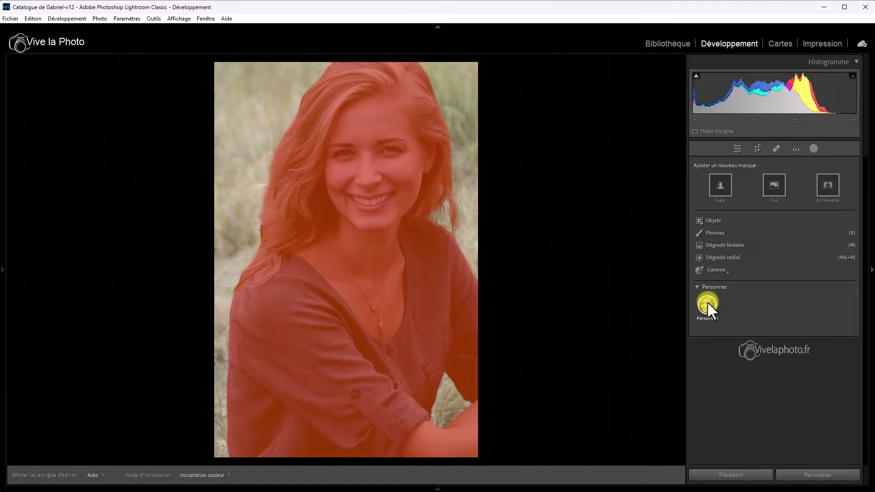
{"action": "left_click", "coordinate": [707, 300]}
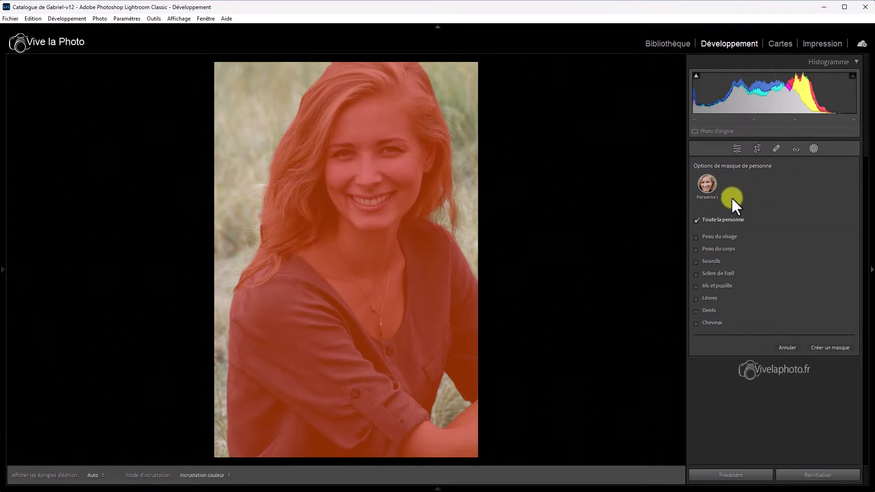
{"action": "left_click", "coordinate": [696, 220]}
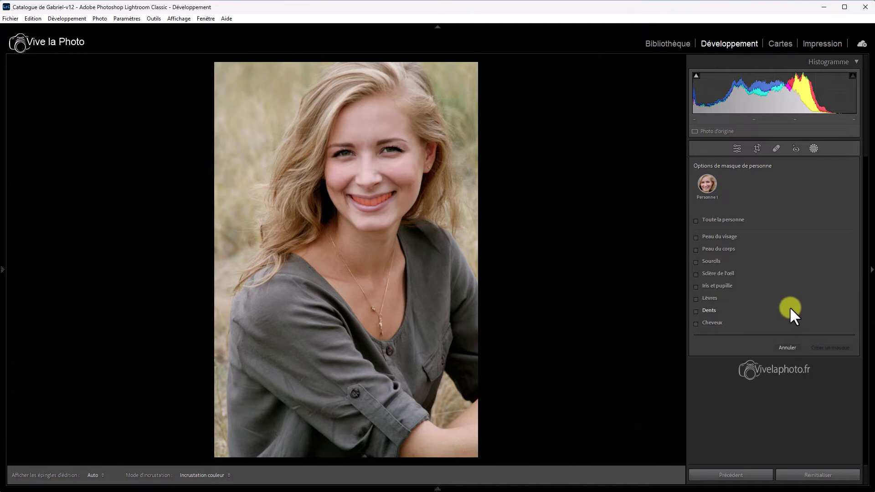
{"action": "left_click", "coordinate": [696, 322]}
{"action": "left_click", "coordinate": [696, 311]}
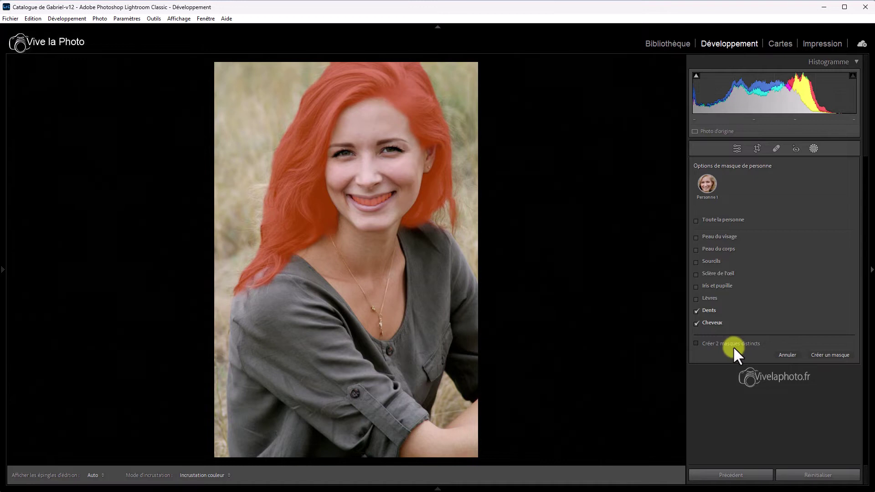
{"action": "left_click", "coordinate": [827, 354]}
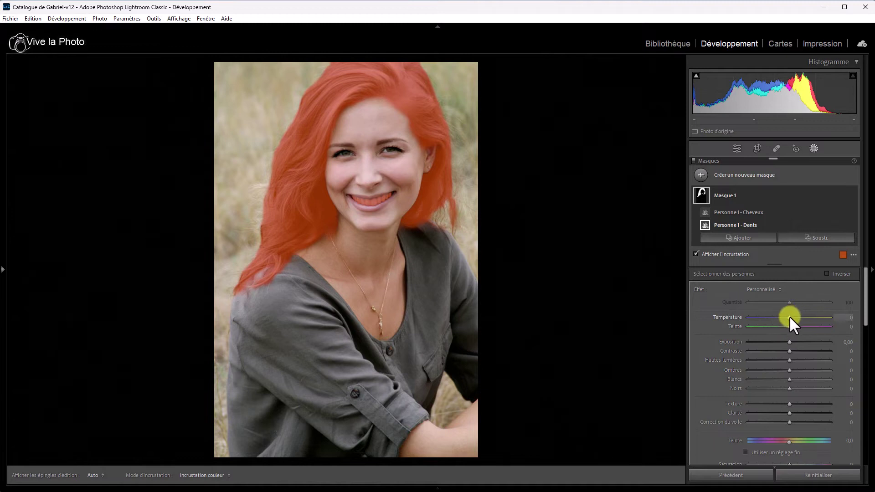
Try a temperature of -100 on the combined hair and teeth mask, and reset all edits on the portrait.
{"action": "key", "text": "o"}
{"action": "left_click_drag", "start_coordinate": [789, 317], "coordinate": [745, 319]}
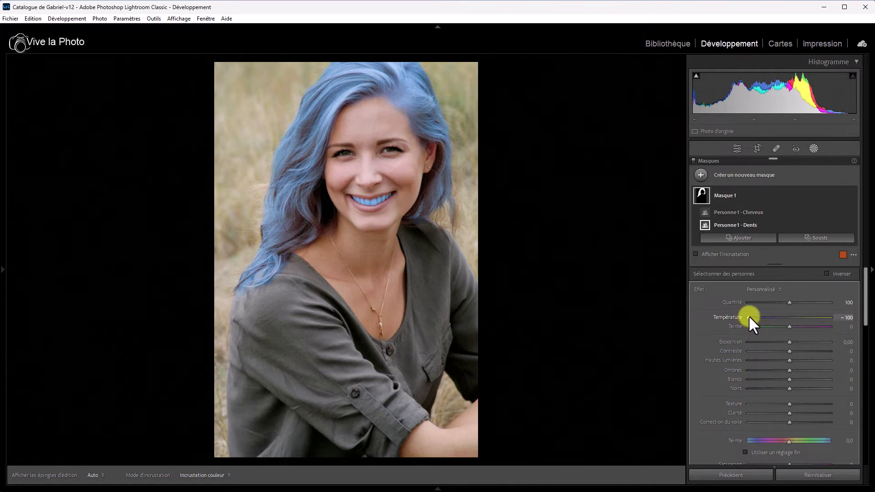
{"action": "double_click", "coordinate": [748, 317]}
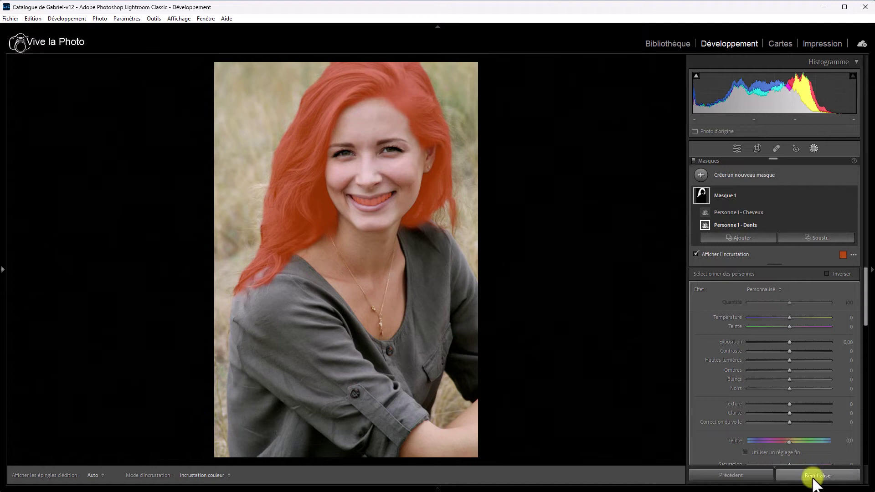
{"action": "left_click", "coordinate": [813, 476]}
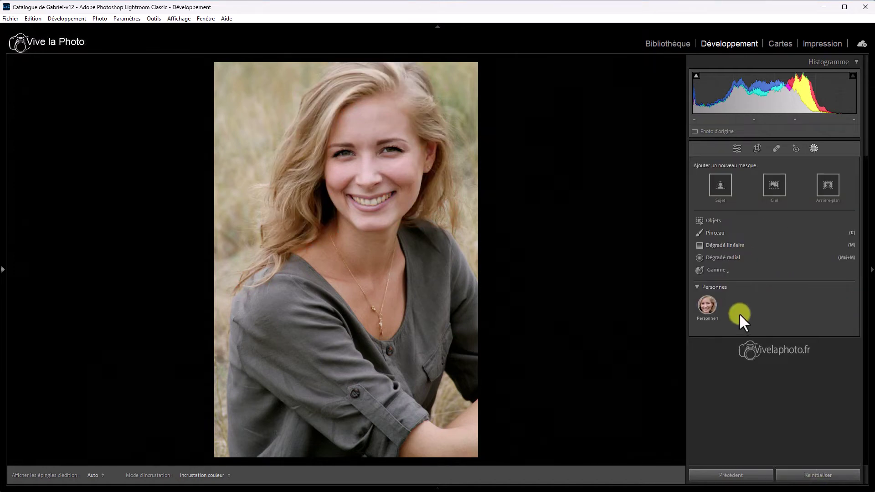
Create two separate masks for the woman's teeth (Dents) and hair (Cheveux).
{"action": "left_click", "coordinate": [707, 304]}
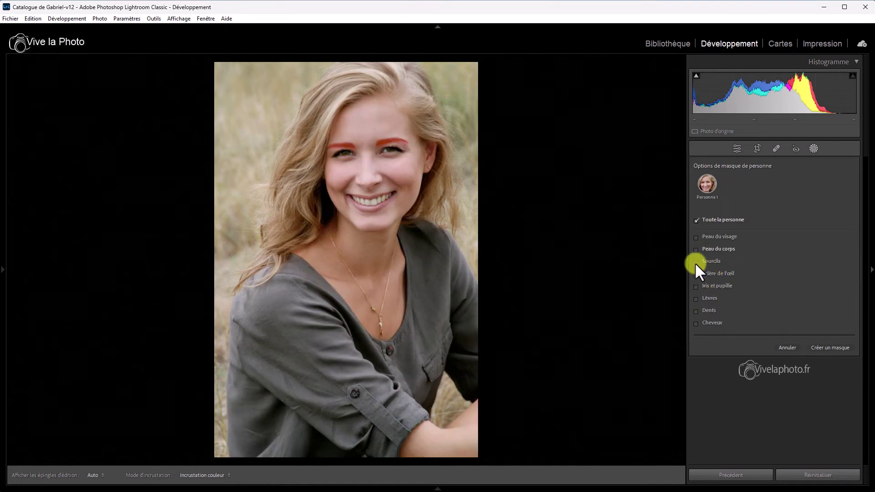
{"action": "left_click", "coordinate": [698, 322]}
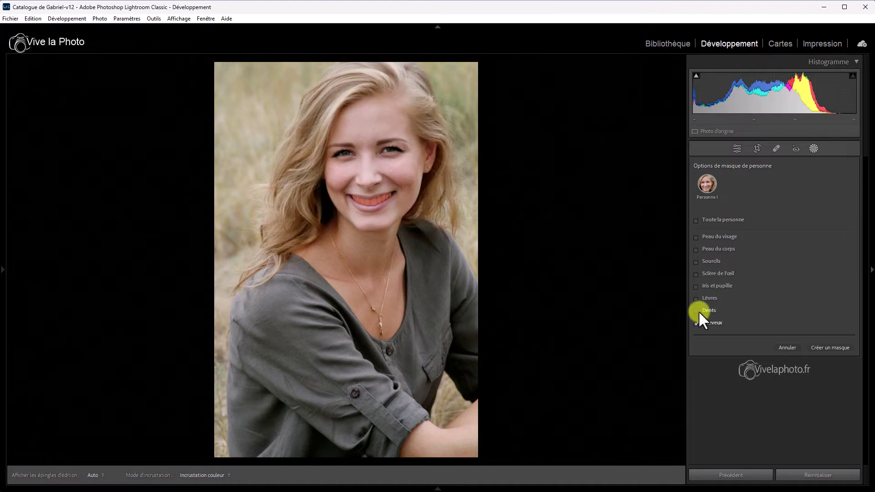
{"action": "left_click", "coordinate": [697, 310]}
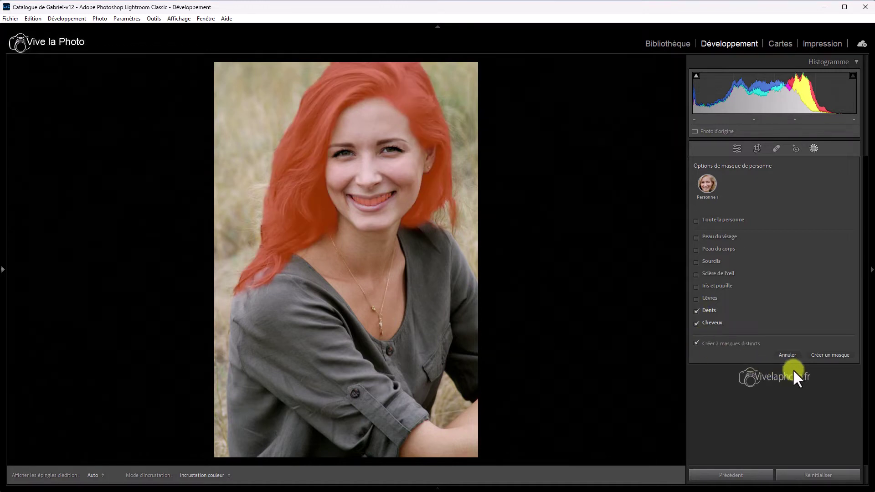
{"action": "left_click", "coordinate": [831, 356]}
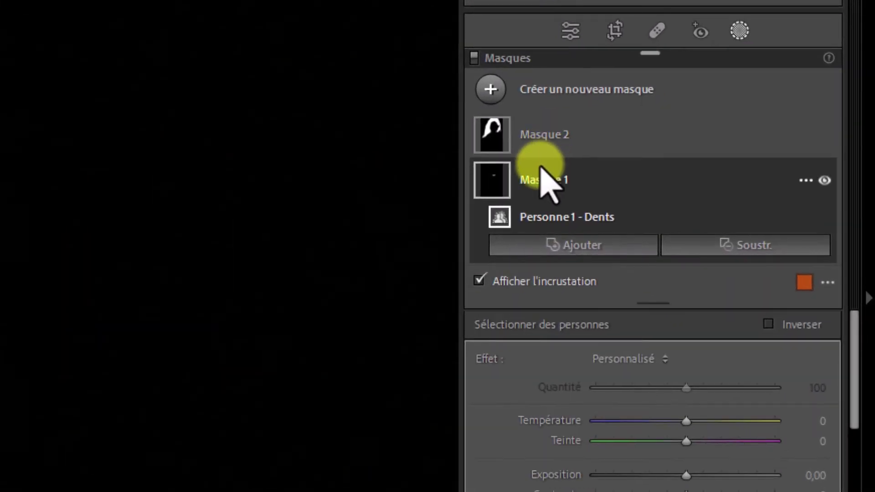
Set the hair mask's temperature to -100 and the teeth mask's whites (Blancs) to 58.
{"action": "left_click", "coordinate": [540, 145]}
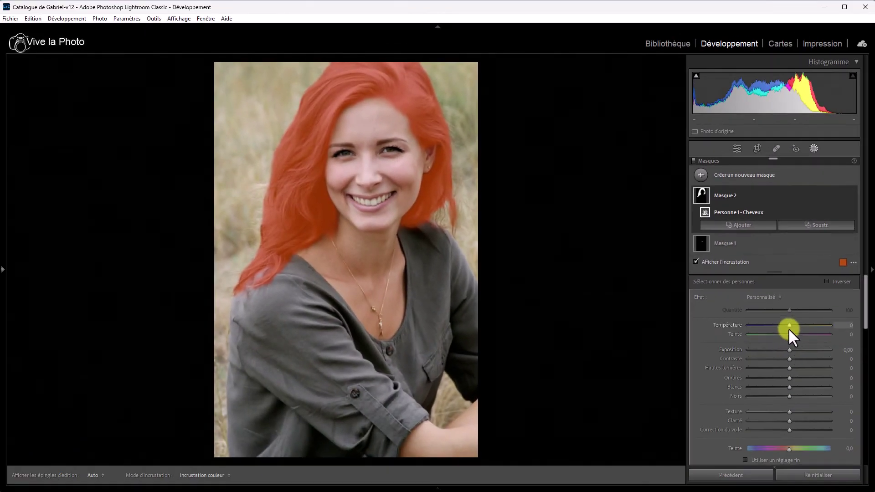
{"action": "left_click_drag", "start_coordinate": [788, 325], "coordinate": [742, 327]}
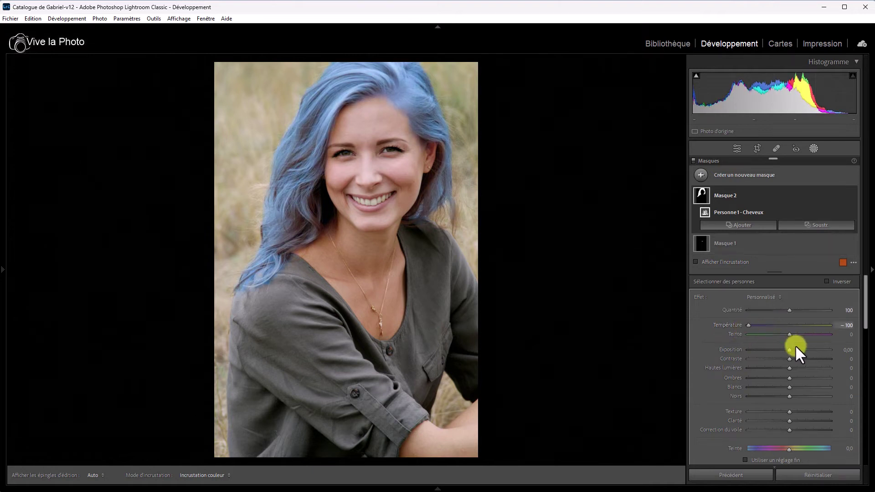
{"action": "mouse_move", "coordinate": [839, 214]}
{"action": "left_click", "coordinate": [723, 211]}
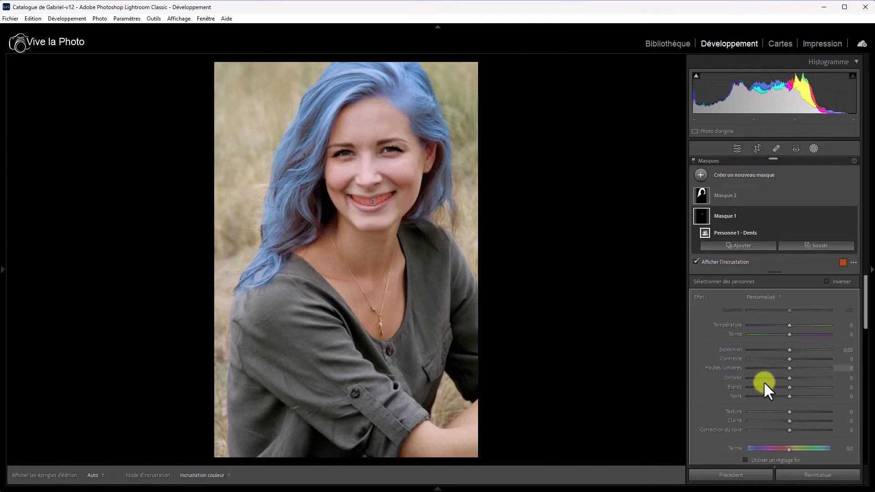
{"action": "left_click", "coordinate": [789, 387]}
{"action": "key", "text": "o"}
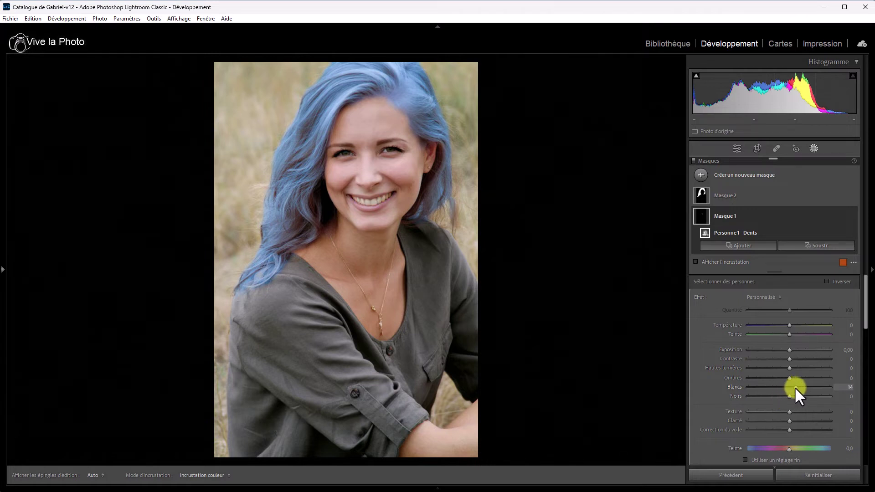
{"action": "left_click_drag", "start_coordinate": [795, 388], "coordinate": [809, 388]}
{"action": "left_click_drag", "start_coordinate": [811, 387], "coordinate": [811, 388]}
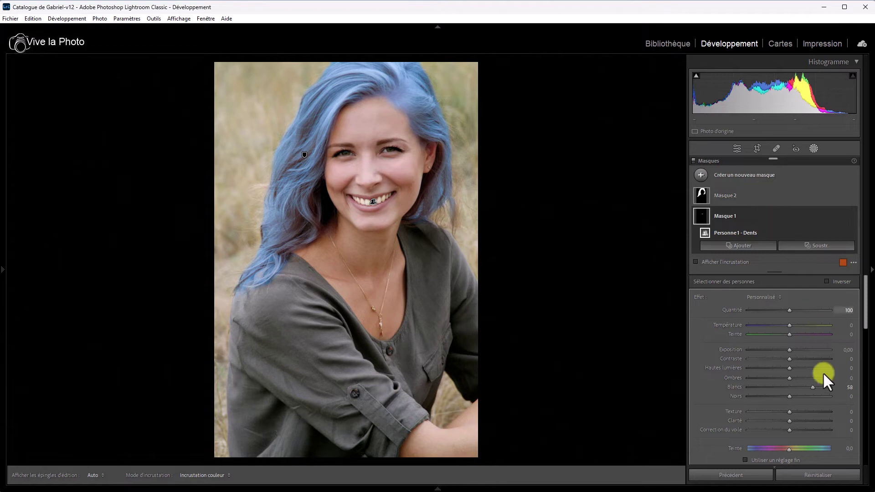
Reset all edits on the portrait and show the filmstrip again.
{"action": "left_click", "coordinate": [822, 478]}
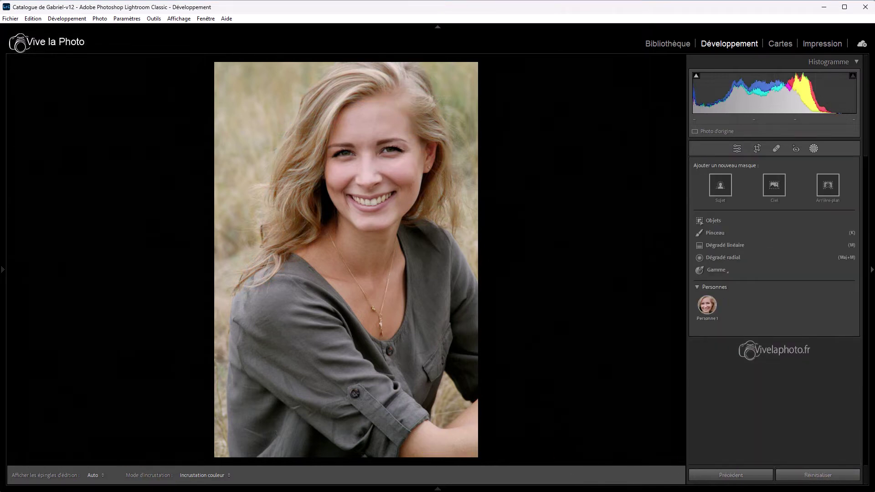
{"action": "left_click", "coordinate": [438, 489]}
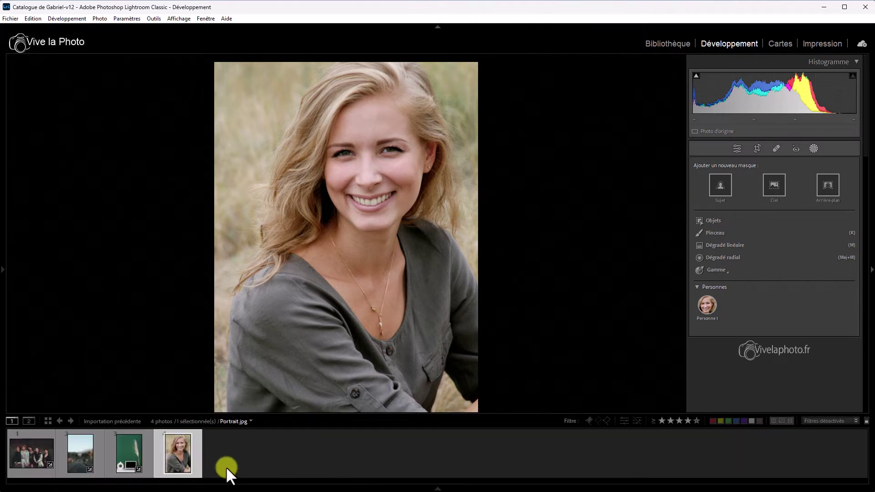
Open the group photo and inspect the mask options for Personne 1 without creating a mask.
{"action": "left_click", "coordinate": [35, 452]}
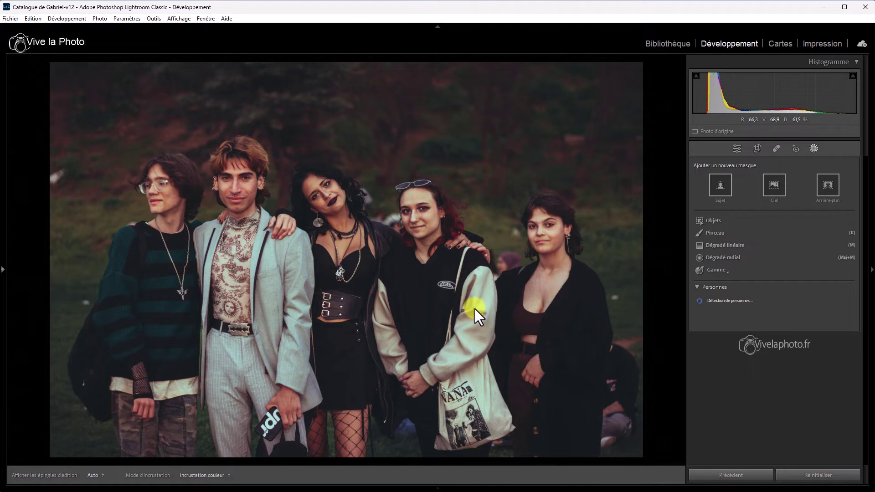
{"action": "mouse_move", "coordinate": [709, 307]}
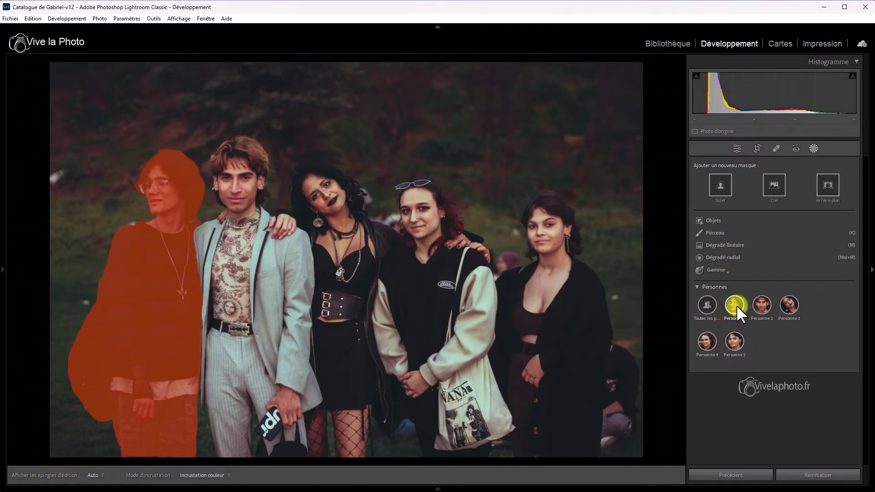
{"action": "left_click", "coordinate": [735, 305]}
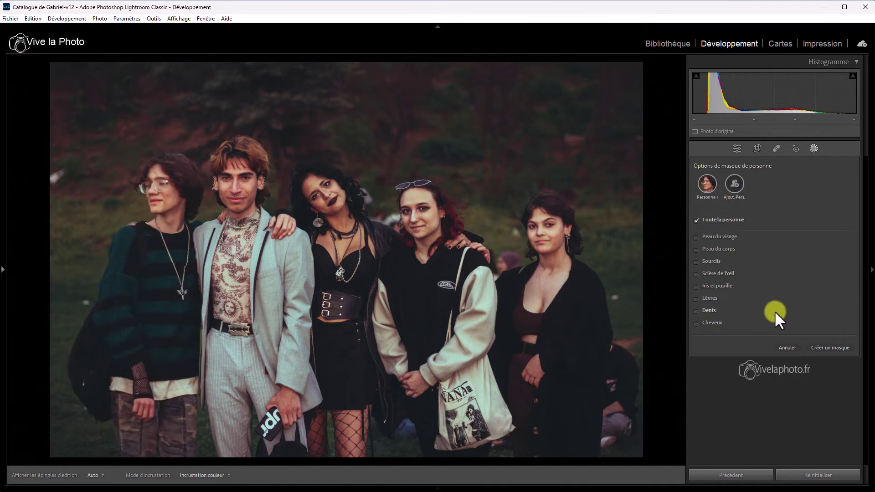
{"action": "left_click", "coordinate": [790, 347]}
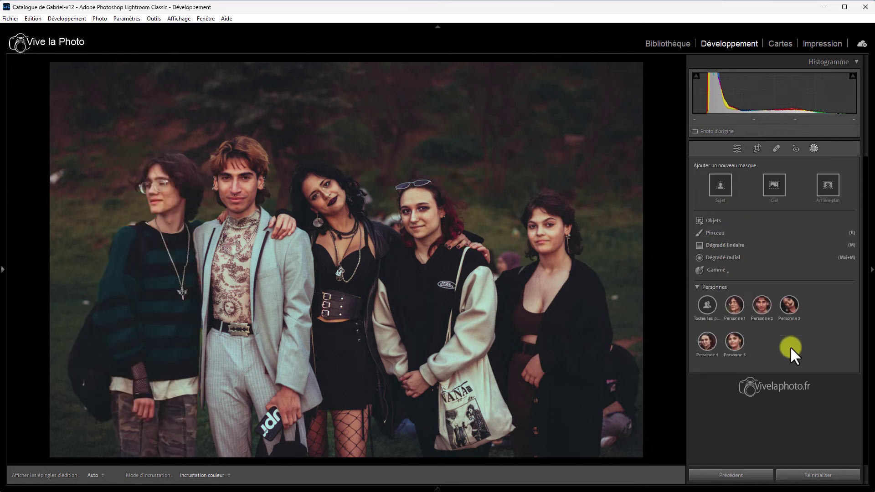
Create a single mask for Personne 5 combining face skin (Peau du visage) and body skin (Peau du corps).
{"action": "left_click", "coordinate": [730, 336]}
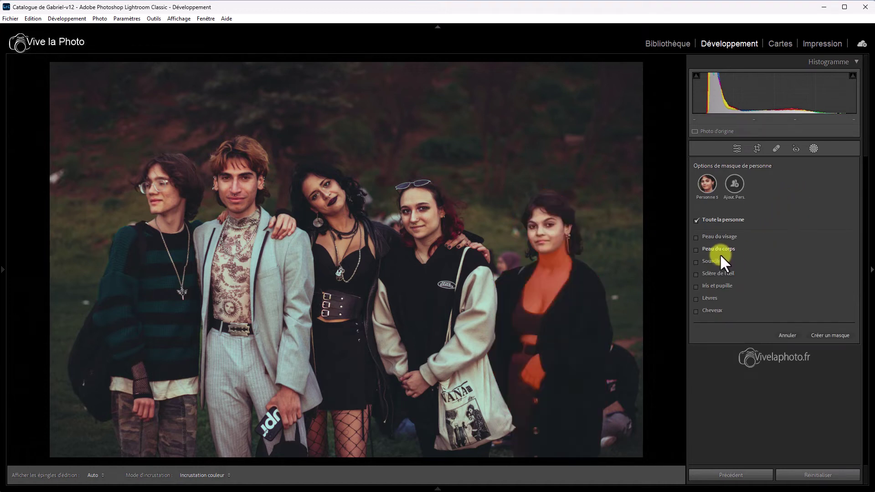
{"action": "left_click", "coordinate": [697, 249]}
{"action": "left_click", "coordinate": [693, 236]}
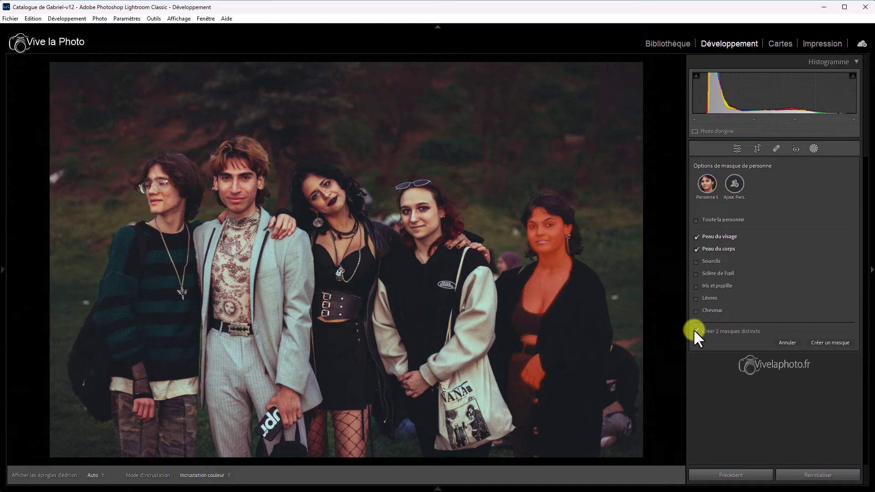
{"action": "left_click", "coordinate": [825, 342]}
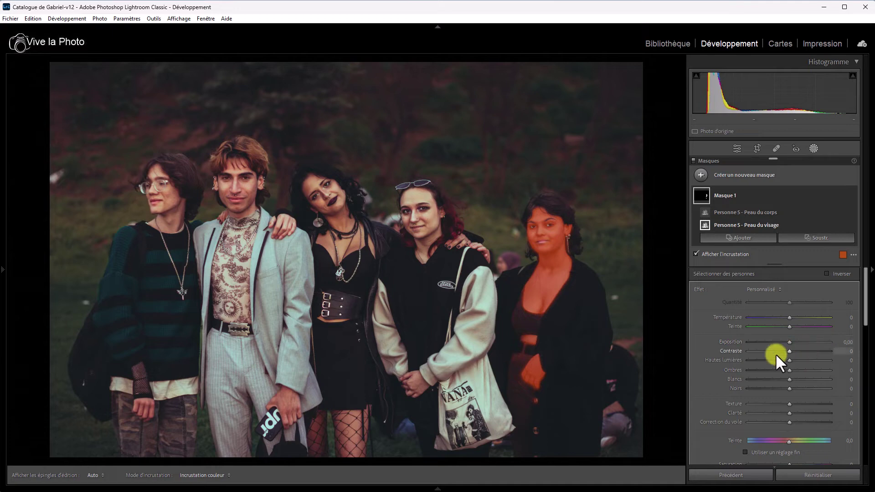
Hide the mask overlay and set the skin mask's texture to -100, checking the effect on the woman's face and neckline.
{"action": "left_click", "coordinate": [564, 274]}
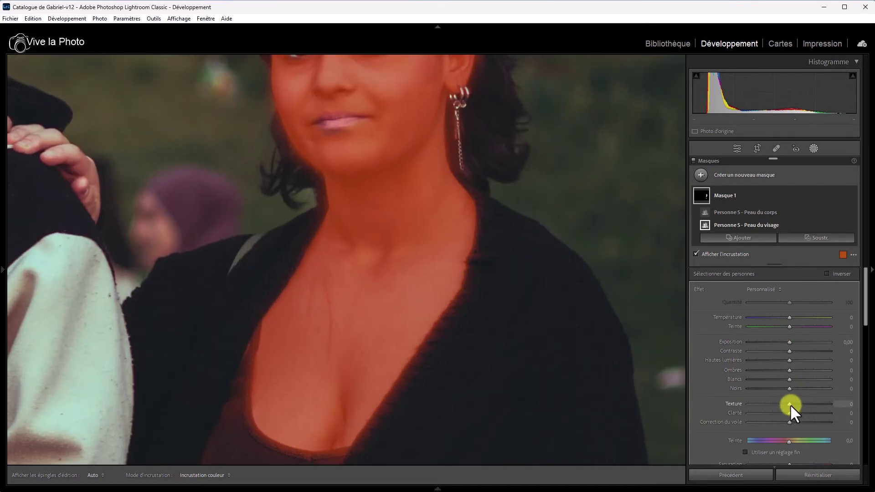
{"action": "key", "text": "o"}
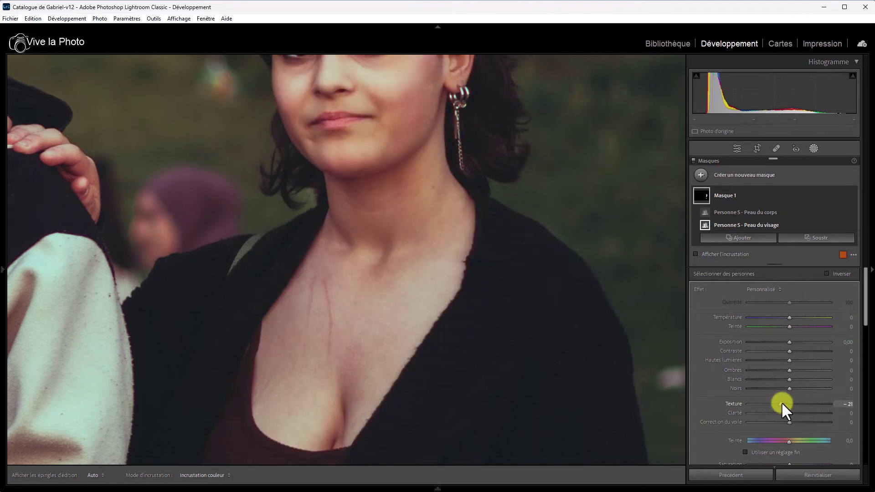
{"action": "left_click_drag", "start_coordinate": [781, 402], "coordinate": [767, 401]}
{"action": "left_click_drag", "start_coordinate": [751, 403], "coordinate": [747, 403]}
{"action": "left_click_drag", "start_coordinate": [588, 201], "coordinate": [591, 323]}
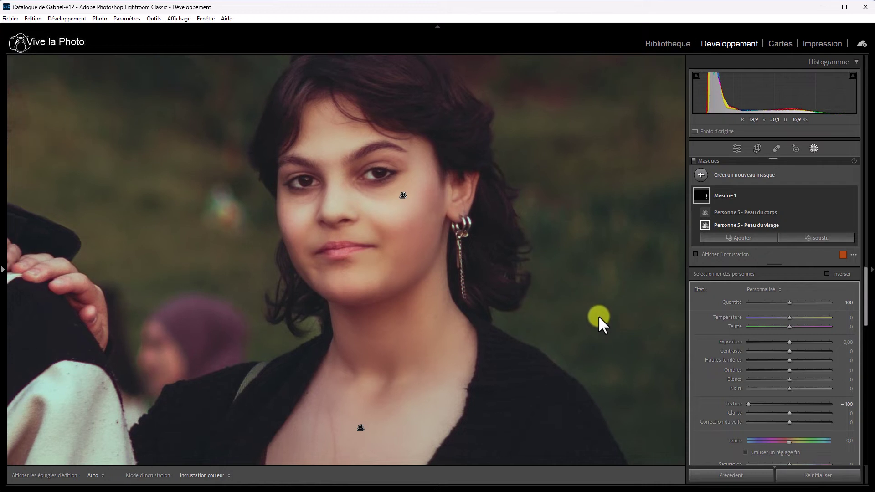
{"action": "left_click", "coordinate": [598, 316]}
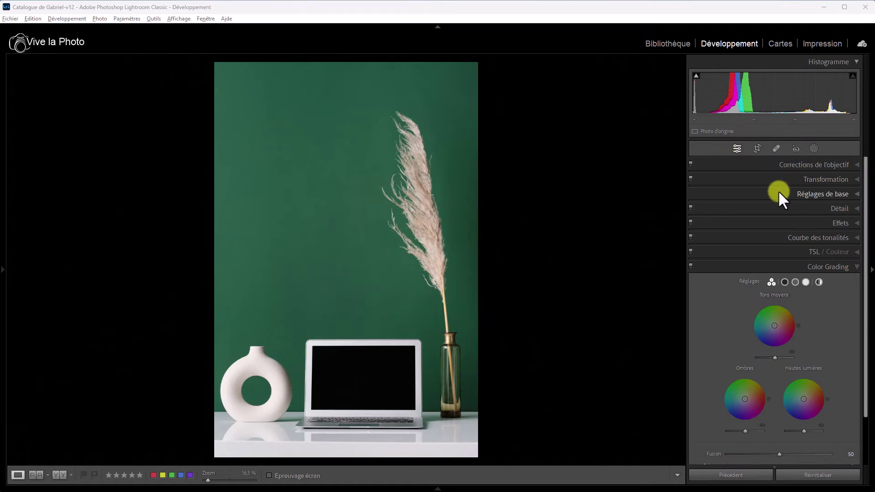
Create an Objets mask on the green-wall photo by brushing over the plume and its stem with brush size 20.
{"action": "left_click", "coordinate": [814, 147]}
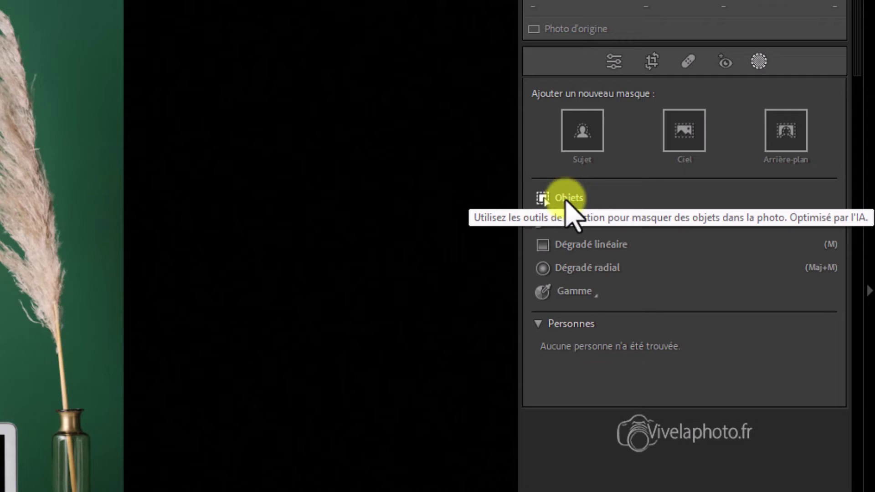
{"action": "left_click", "coordinate": [567, 203]}
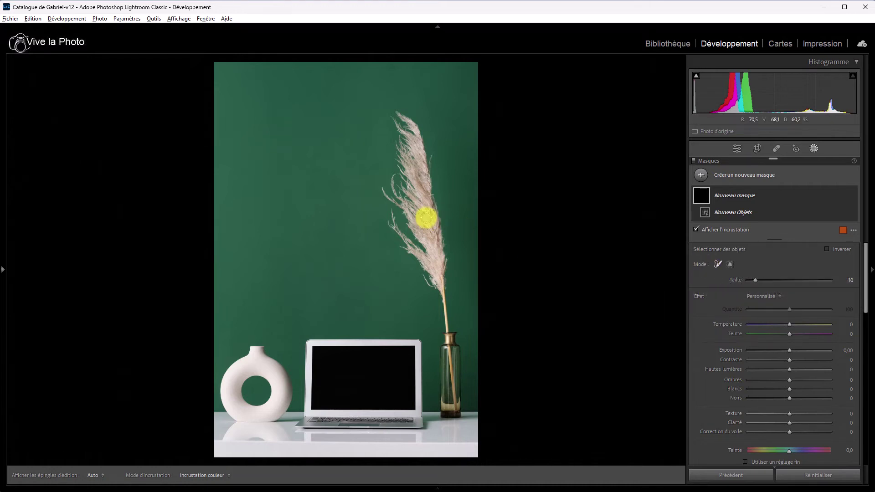
{"action": "scroll", "coordinate": [389, 192], "scroll_direction": "up", "scroll_amount": 3}
{"action": "scroll", "coordinate": [387, 192], "scroll_direction": "up", "scroll_amount": 7}
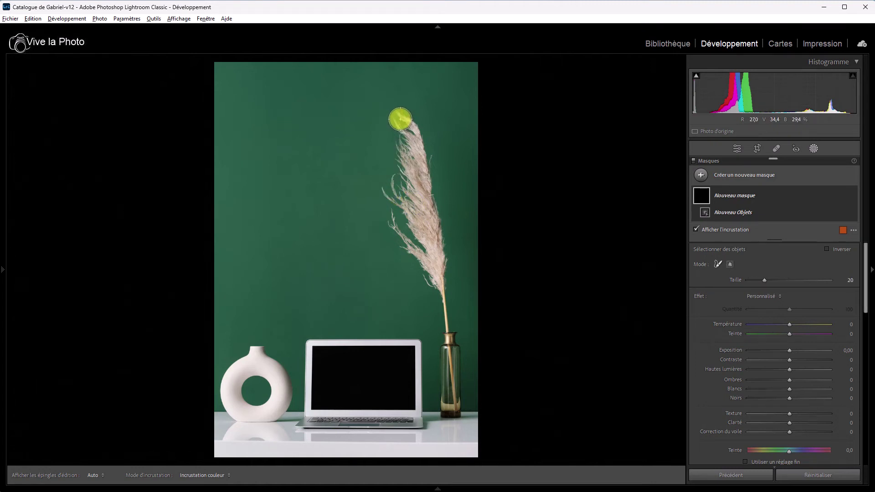
{"action": "mouse_move", "coordinate": [400, 119]}
{"action": "left_mouse_down"}
{"action": "mouse_move", "coordinate": [418, 148]}
{"action": "mouse_move", "coordinate": [412, 133]}
{"action": "mouse_move", "coordinate": [391, 192]}
{"action": "mouse_move", "coordinate": [393, 236]}
{"action": "mouse_move", "coordinate": [434, 277]}
{"action": "mouse_move", "coordinate": [435, 213]}
{"action": "mouse_move", "coordinate": [416, 145]}
{"action": "mouse_move", "coordinate": [410, 243]}
{"action": "mouse_move", "coordinate": [413, 236]}
{"action": "mouse_move", "coordinate": [419, 247]}
{"action": "mouse_move", "coordinate": [420, 182]}
{"action": "mouse_move", "coordinate": [448, 325]}
{"action": "mouse_move", "coordinate": [448, 413]}
{"action": "mouse_move", "coordinate": [453, 337]}
{"action": "left_mouse_up"}
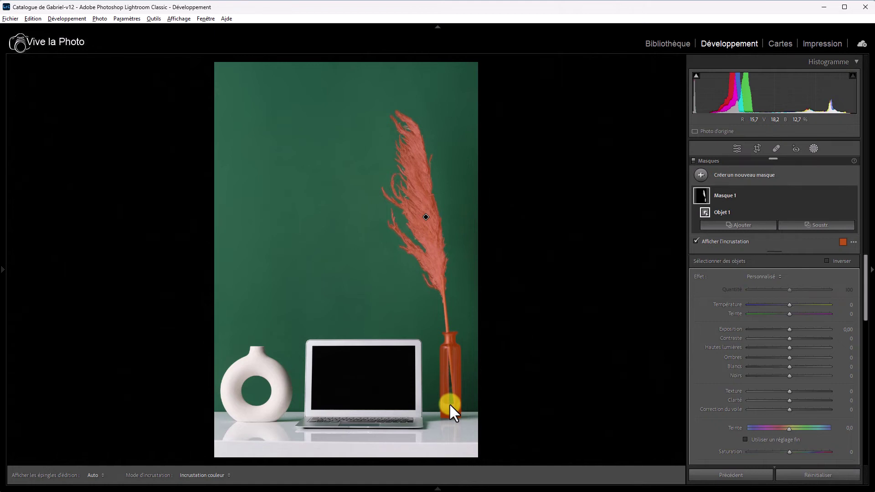
Add a Pinceau stroke of size 3.0 to the plume mask to cover the unmasked gap inside the glass bottle.
{"action": "mouse_move", "coordinate": [713, 215]}
{"action": "left_click", "coordinate": [742, 225]}
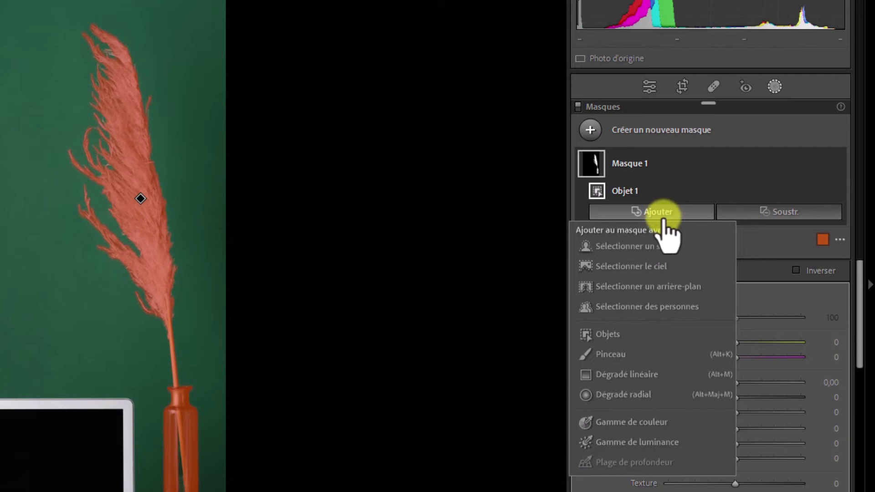
{"action": "left_click", "coordinate": [619, 359]}
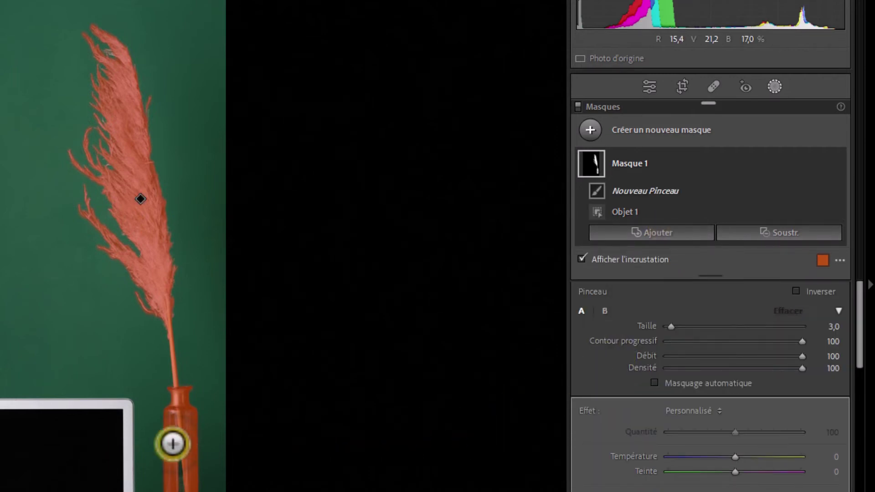
{"action": "key", "text": "bracketleft"}
{"action": "key", "text": "bracketright"}
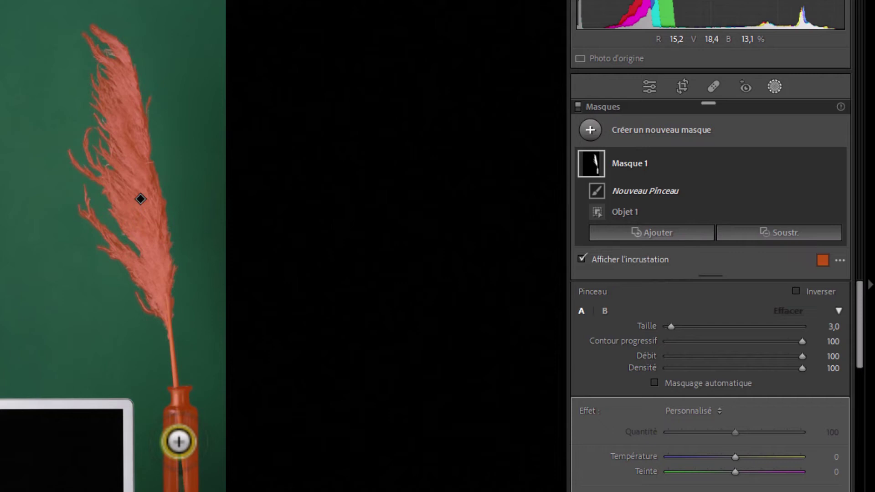
{"action": "key", "text": "alt"}
{"action": "left_click_drag", "start_coordinate": [181, 429], "coordinate": [181, 490]}
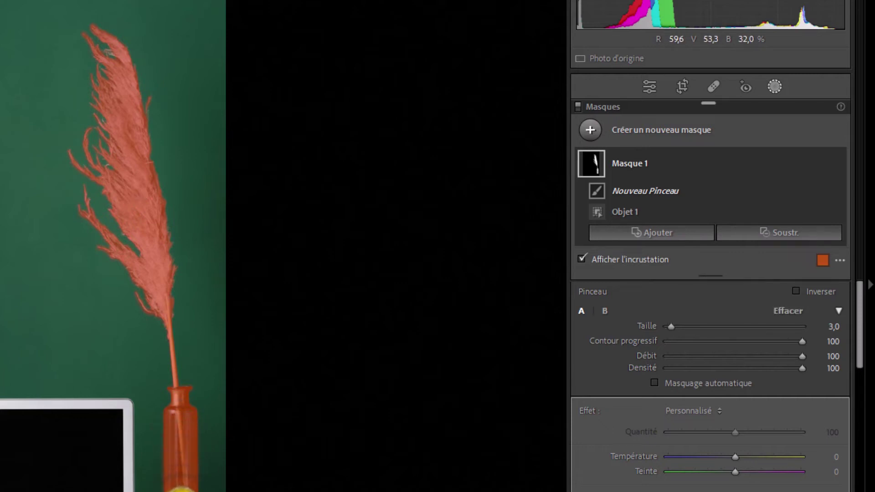
Rename the plume mask as PLUME and set its temperature to -100 with the overlay hidden.
{"action": "left_click", "coordinate": [627, 196]}
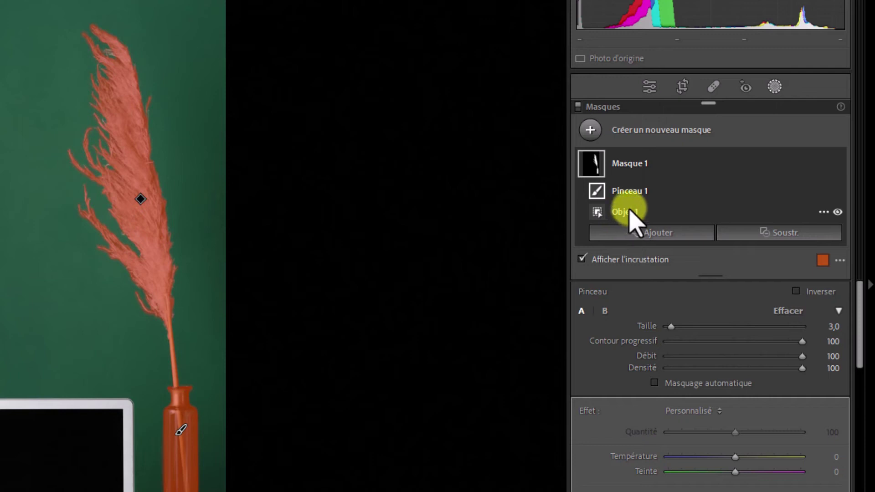
{"action": "double_click", "coordinate": [626, 165]}
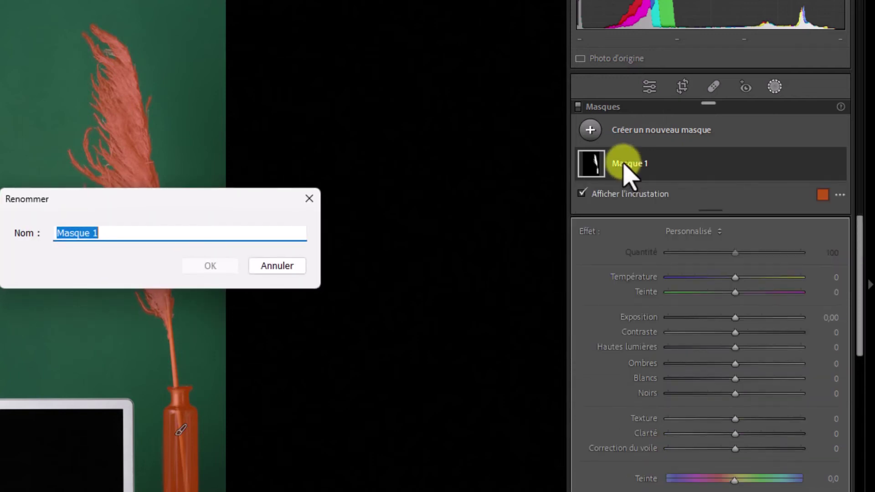
{"action": "type", "text": "PLU"}
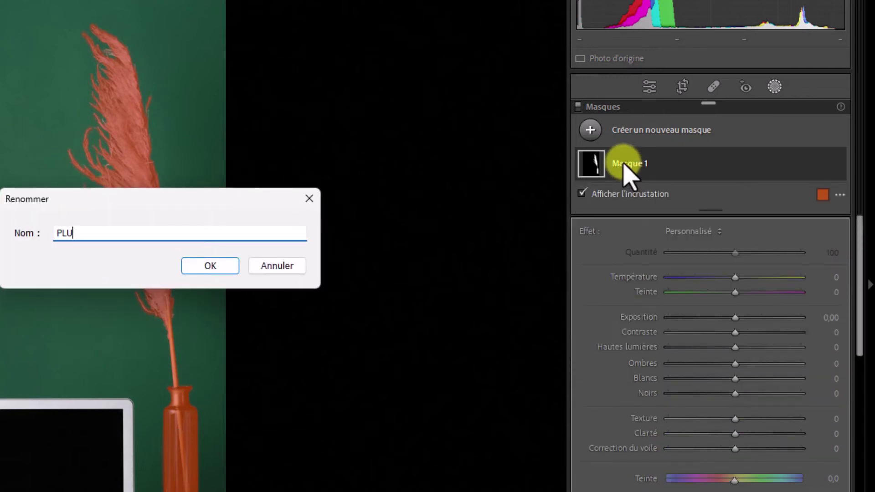
{"action": "type", "text": "ME"}
{"action": "key", "text": "Return"}
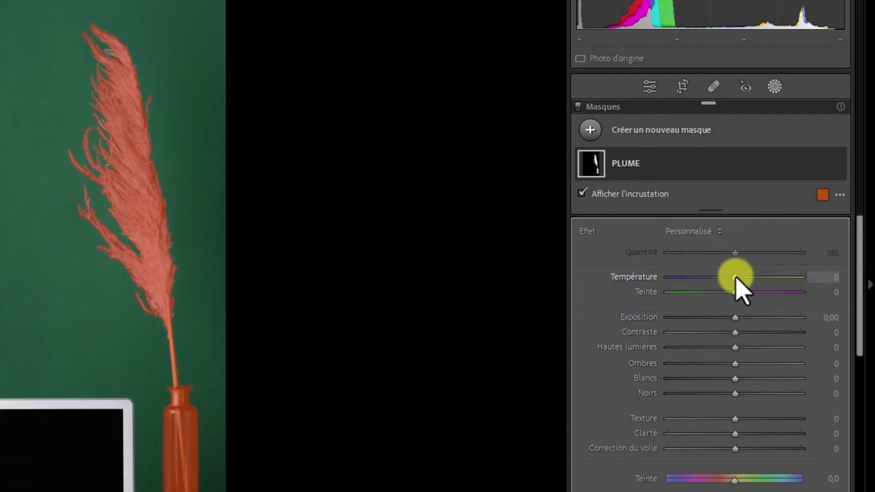
{"action": "key", "text": "o"}
{"action": "left_click_drag", "start_coordinate": [735, 276], "coordinate": [668, 276]}
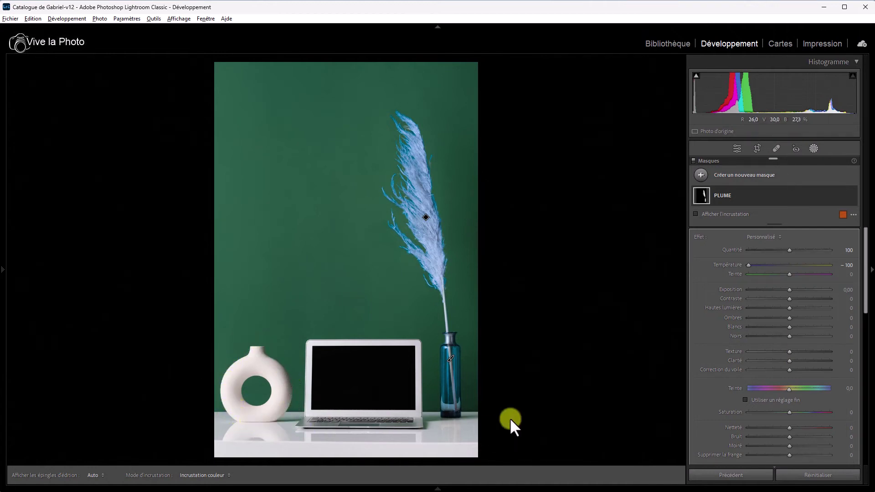
Create a second Objets mask by framing the round white vase with the rectangle selection mode.
{"action": "left_click", "coordinate": [701, 175]}
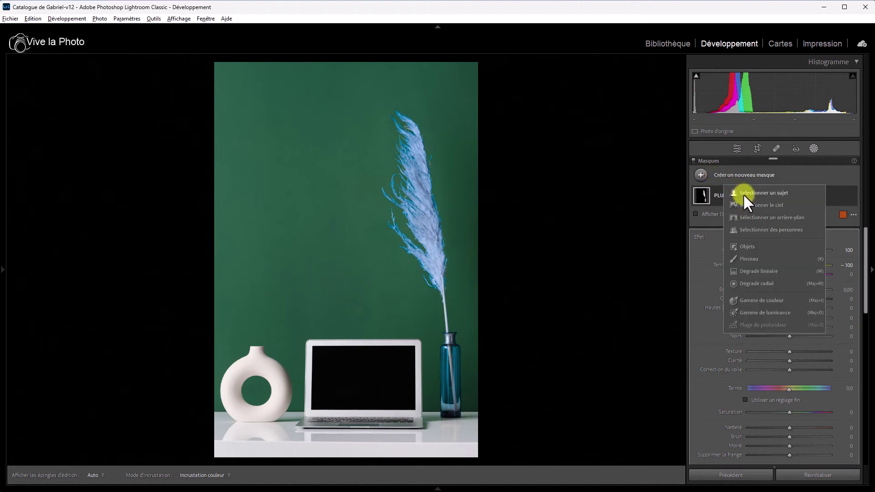
{"action": "left_click", "coordinate": [748, 246]}
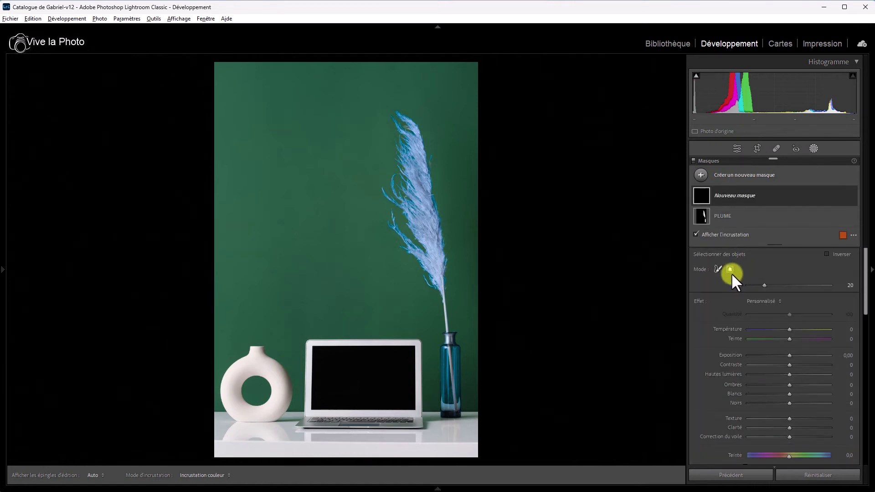
{"action": "left_click", "coordinate": [729, 271]}
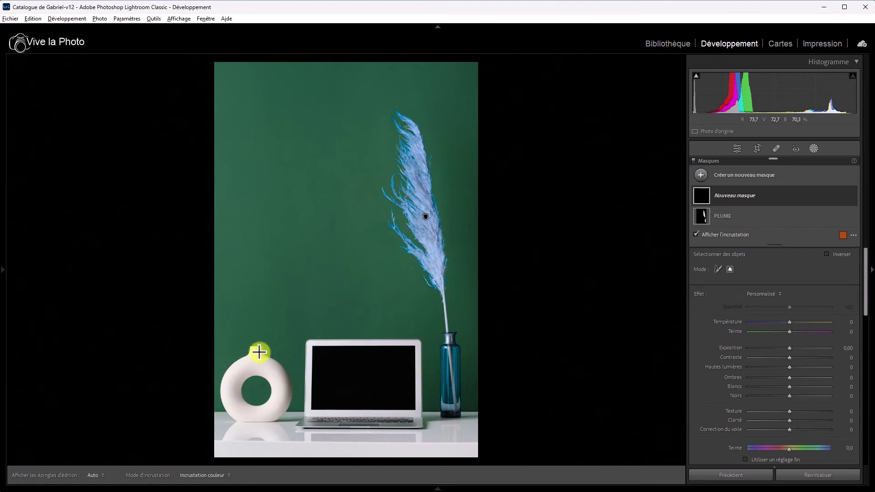
{"action": "left_click", "coordinate": [250, 388]}
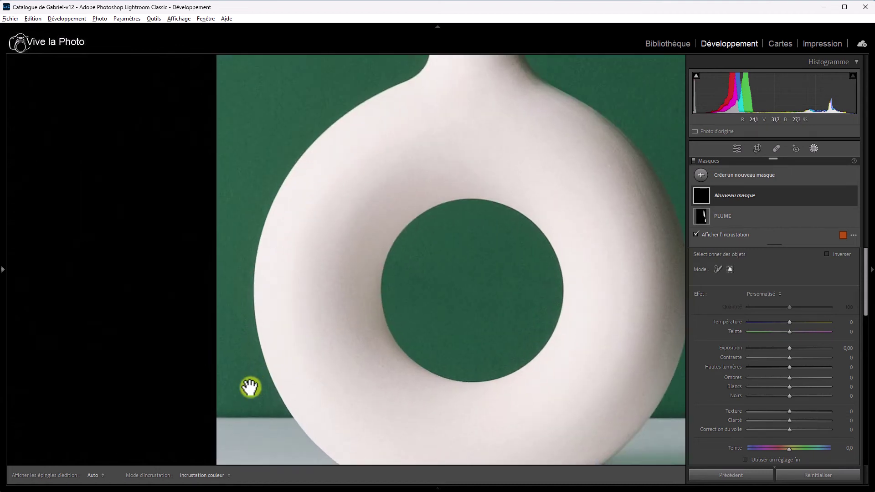
{"action": "left_click", "coordinate": [250, 388]}
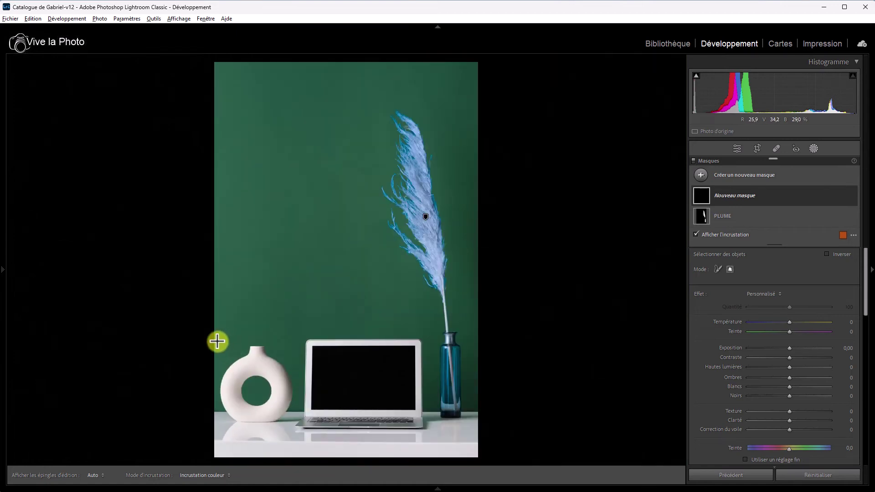
{"action": "left_click_drag", "start_coordinate": [218, 341], "coordinate": [295, 429]}
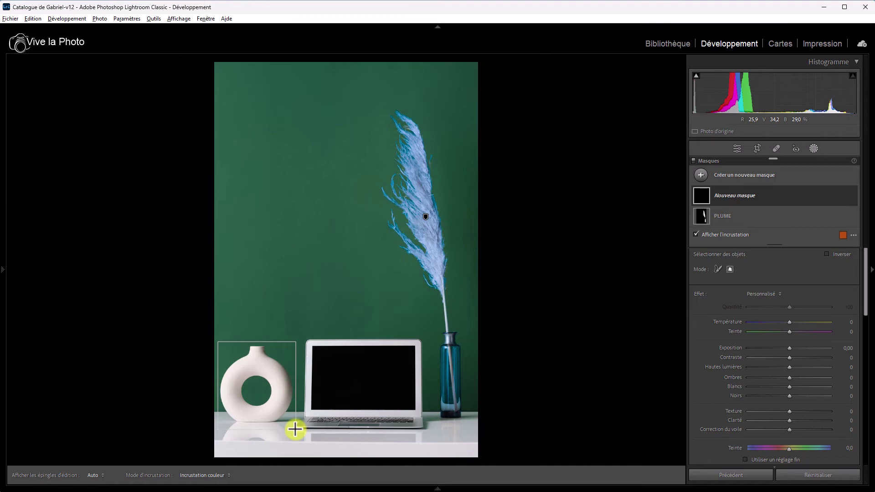
{"action": "left_click_drag", "start_coordinate": [295, 429], "coordinate": [295, 429]}
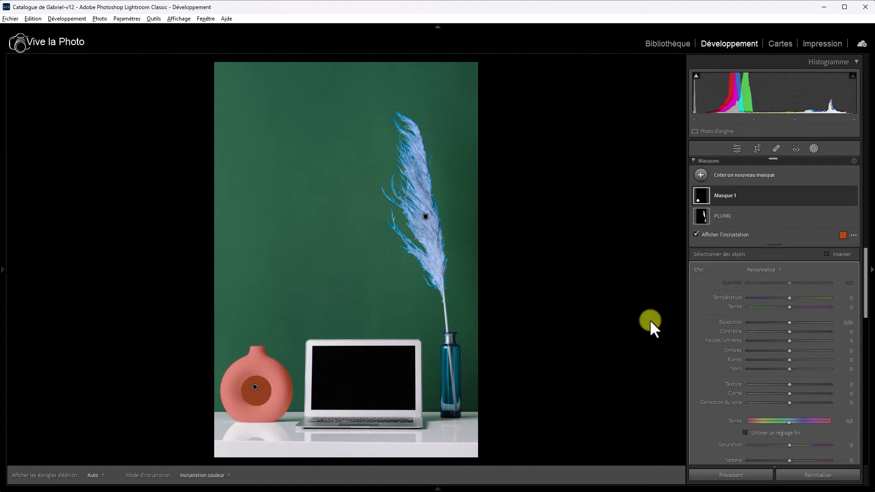
Rename the round white vase's mask as Vase and expand its components.
{"action": "left_click", "coordinate": [724, 196]}
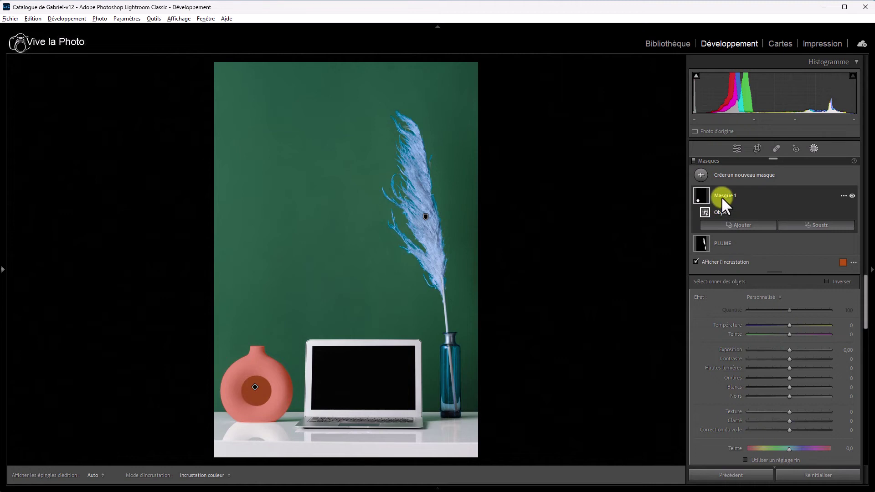
{"action": "double_click", "coordinate": [722, 196]}
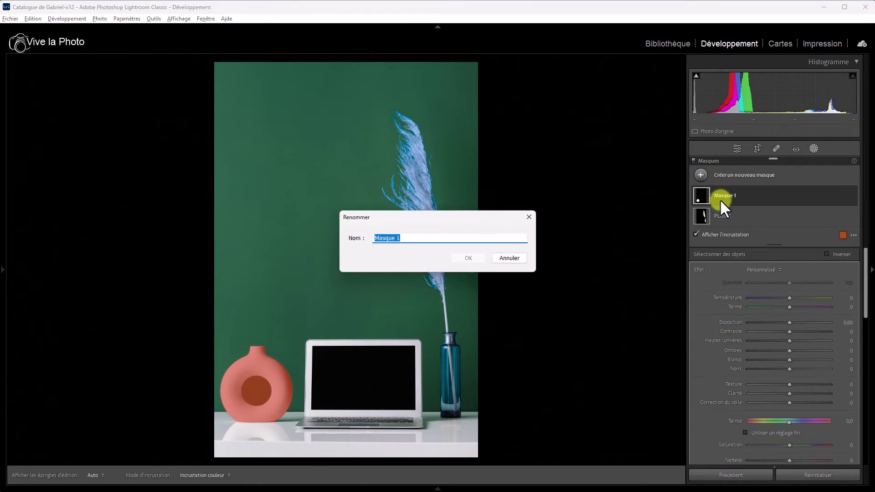
{"action": "type", "text": "Vase"}
{"action": "key", "text": "Return"}
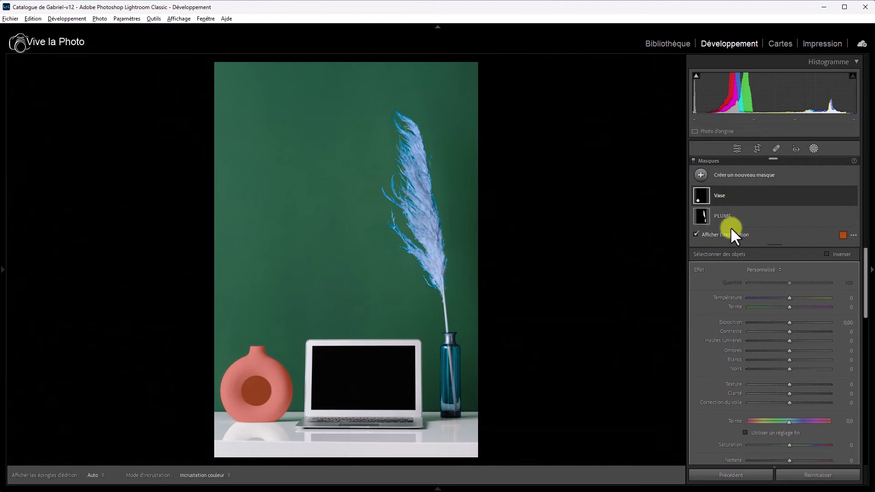
{"action": "left_click", "coordinate": [728, 199]}
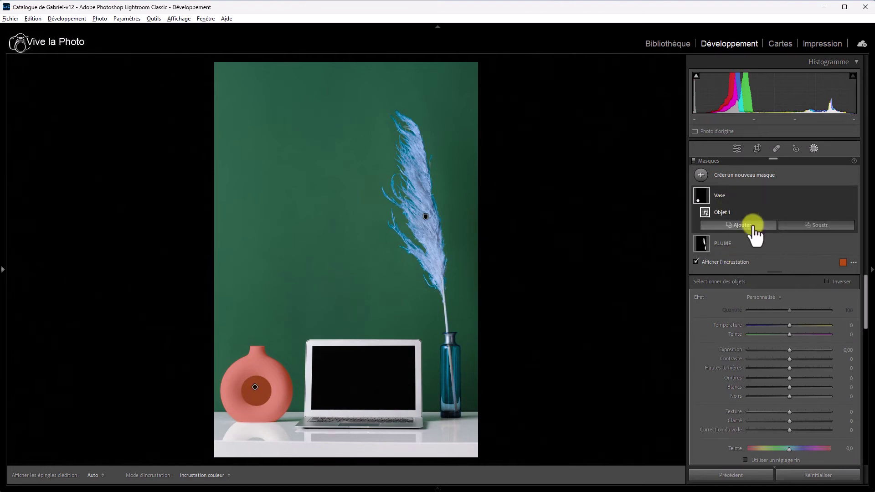
Subtract the vase's central hole from the Vase mask with an Objets rectangle selection, and lower the mask's exposure slightly.
{"action": "left_click", "coordinate": [819, 224]}
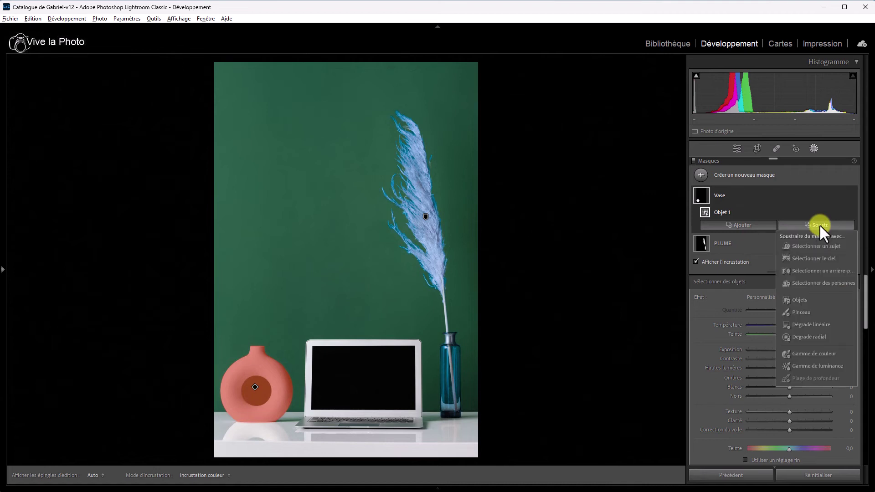
{"action": "left_click", "coordinate": [811, 299]}
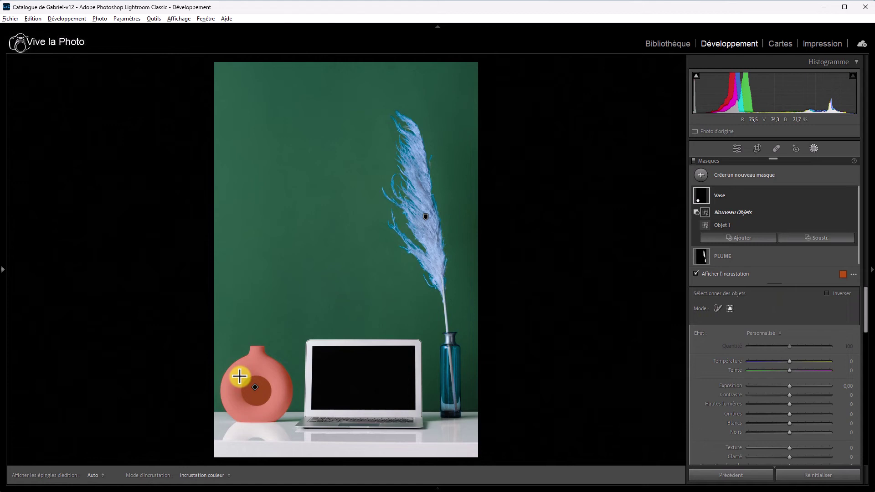
{"action": "mouse_move", "coordinate": [240, 377]}
{"action": "left_mouse_down"}
{"action": "mouse_move", "coordinate": [240, 405]}
{"action": "mouse_move", "coordinate": [273, 409]}
{"action": "left_mouse_up"}
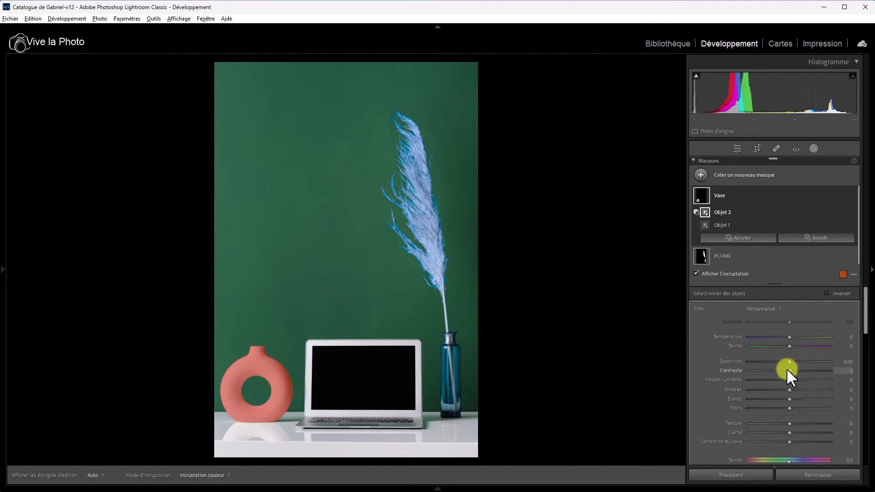
{"action": "mouse_move", "coordinate": [789, 362]}
{"action": "left_mouse_down"}
{"action": "mouse_move", "coordinate": [765, 358]}
{"action": "mouse_move", "coordinate": [774, 360]}
{"action": "left_mouse_up"}
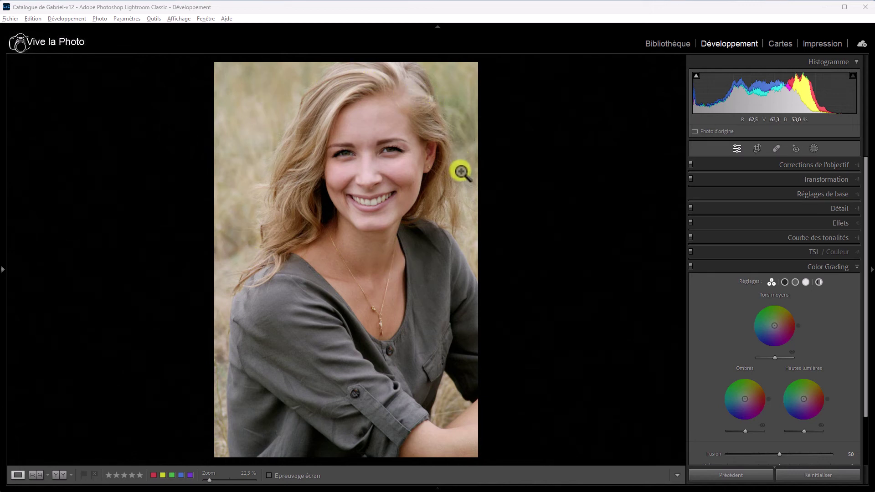
Create an AI background mask on the portrait of the blonde woman.
{"action": "left_click", "coordinate": [814, 147]}
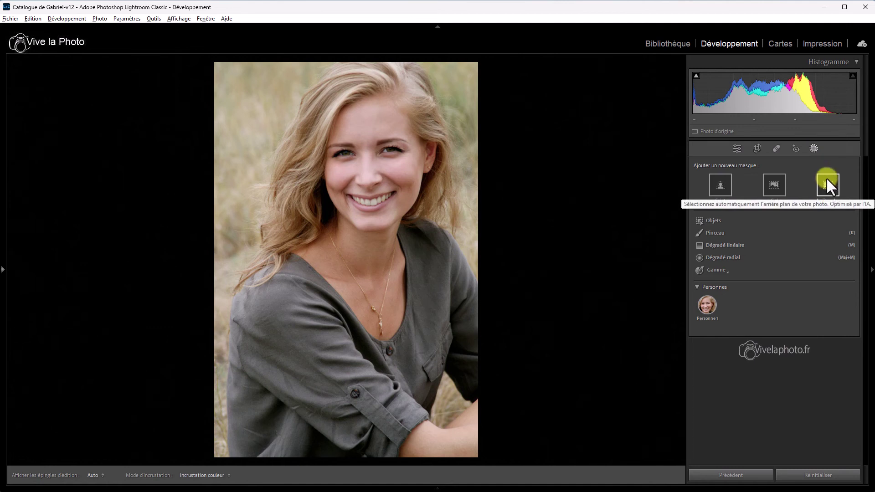
{"action": "left_click", "coordinate": [827, 183]}
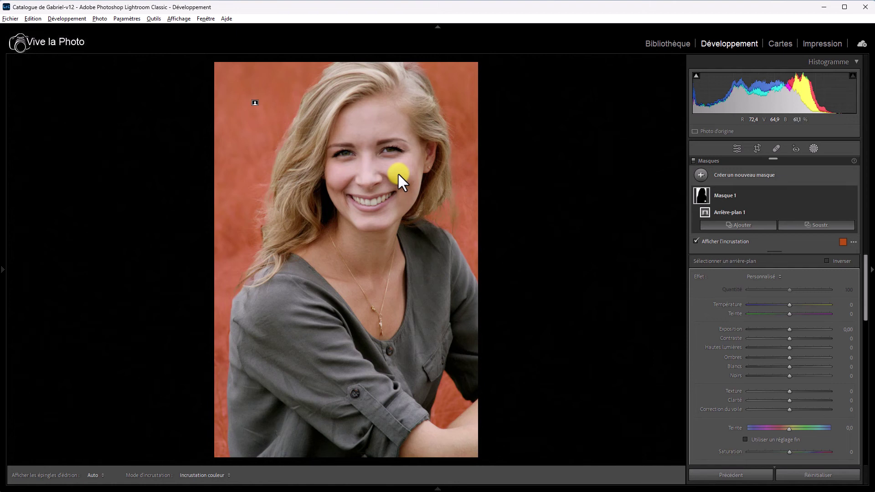
{"action": "mouse_move", "coordinate": [731, 211]}
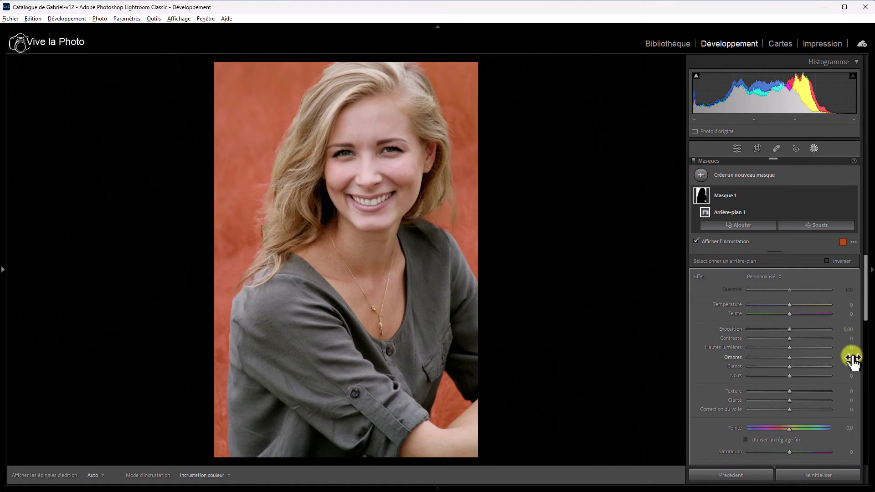
Hide the mask overlay and set the background mask's saturation to -99 and clarity to -100.
{"action": "scroll", "coordinate": [782, 406], "scroll_direction": "down", "scroll_amount": 2}
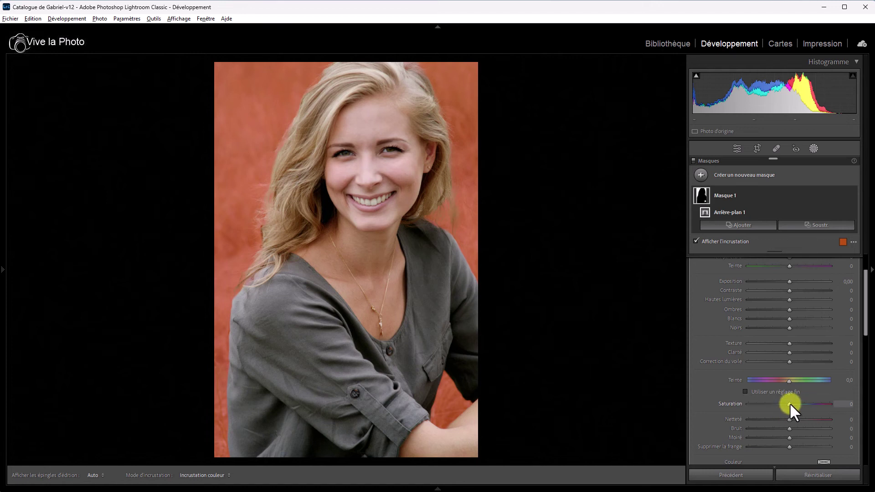
{"action": "key", "text": "o"}
{"action": "left_click_drag", "start_coordinate": [790, 403], "coordinate": [750, 402]}
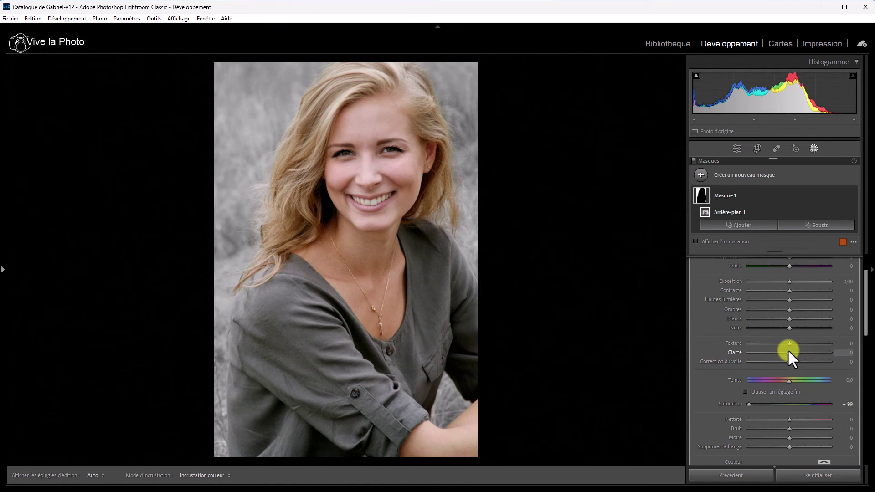
{"action": "left_click_drag", "start_coordinate": [789, 350], "coordinate": [744, 351]}
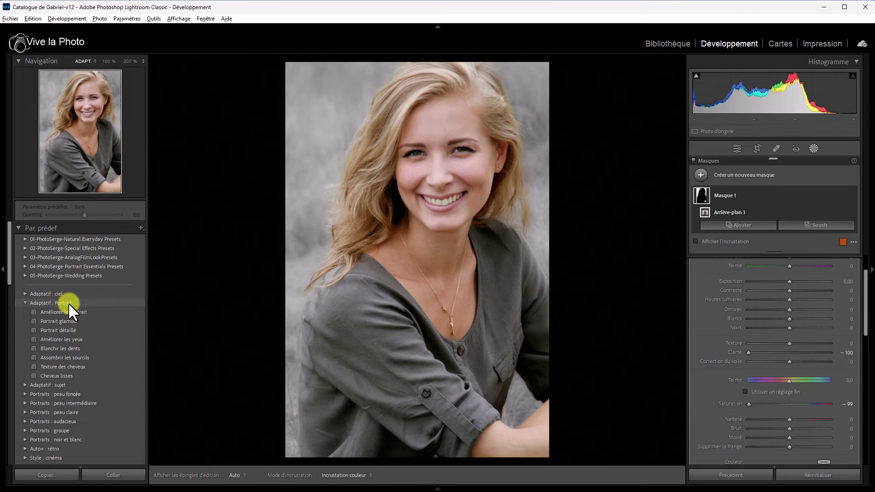
Collapse and re-expand the Adaptatif : Portrait preset group, and show the available options for its Améliorer le portrait preset.
{"action": "left_click", "coordinate": [25, 302]}
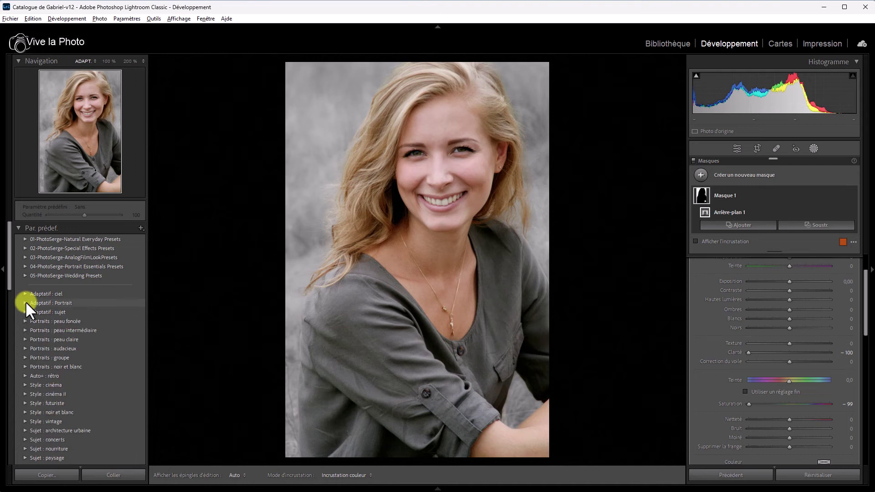
{"action": "left_click", "coordinate": [25, 302]}
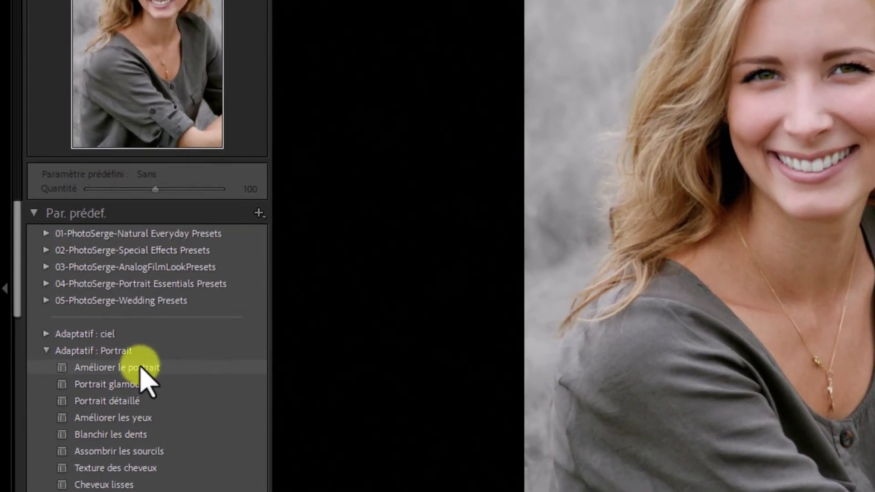
{"action": "right_click", "coordinate": [141, 367]}
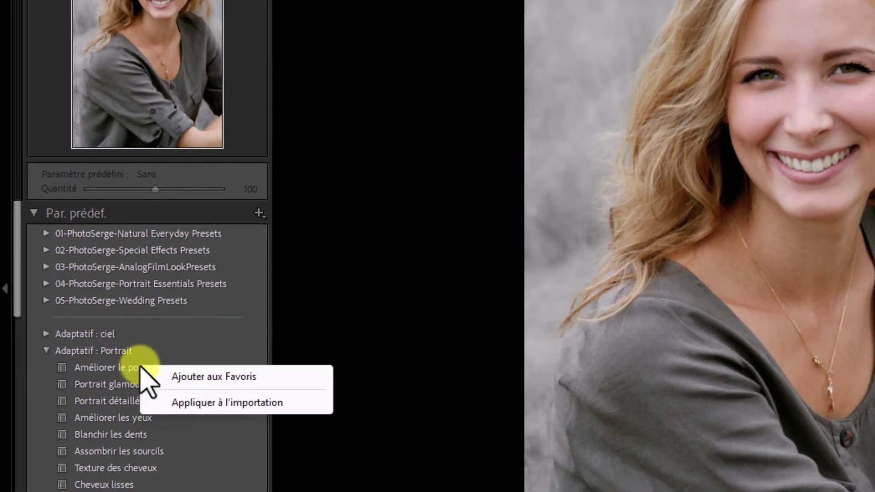